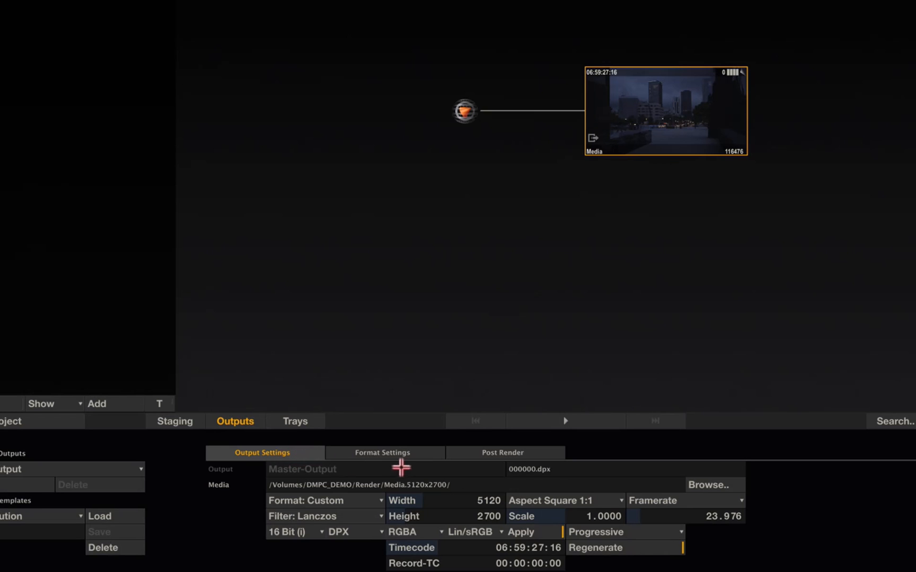
{"action": "left_click", "coordinate": [385, 453]}
{"action": "left_click", "coordinate": [290, 451]}
{"action": "left_click", "coordinate": [140, 471]}
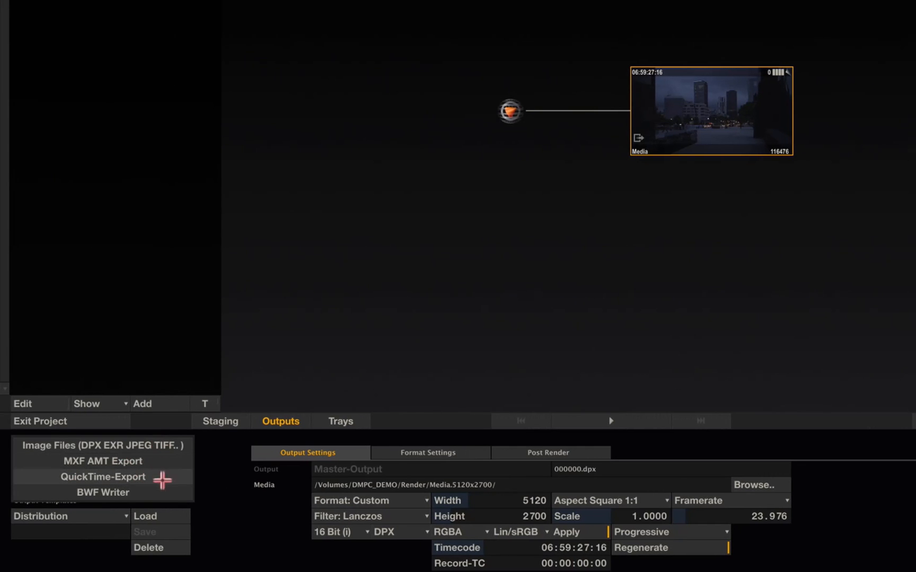
{"action": "left_click", "coordinate": [233, 513]}
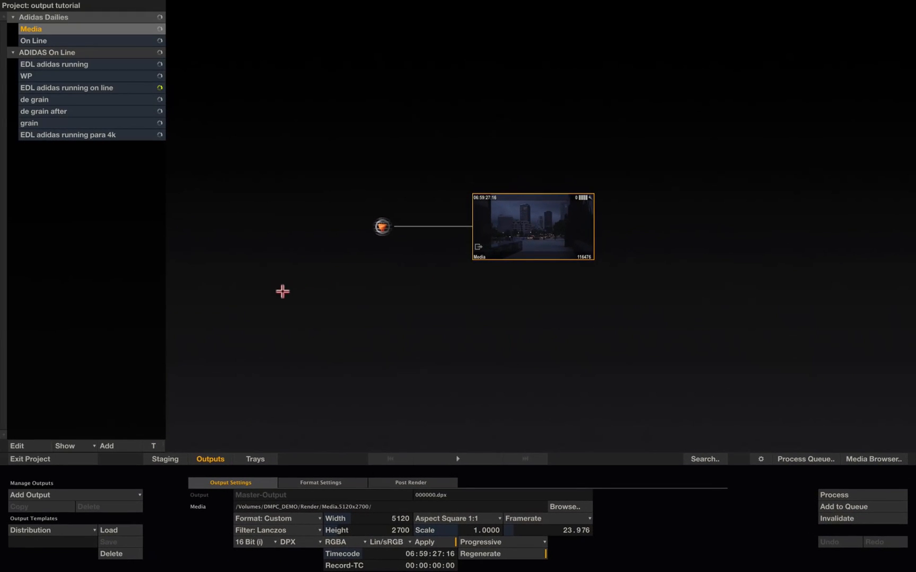
Add an image files output after the Media node, using the HD 720-30 format with the frame rate set to 23.976.
{"action": "left_click", "coordinate": [71, 494]}
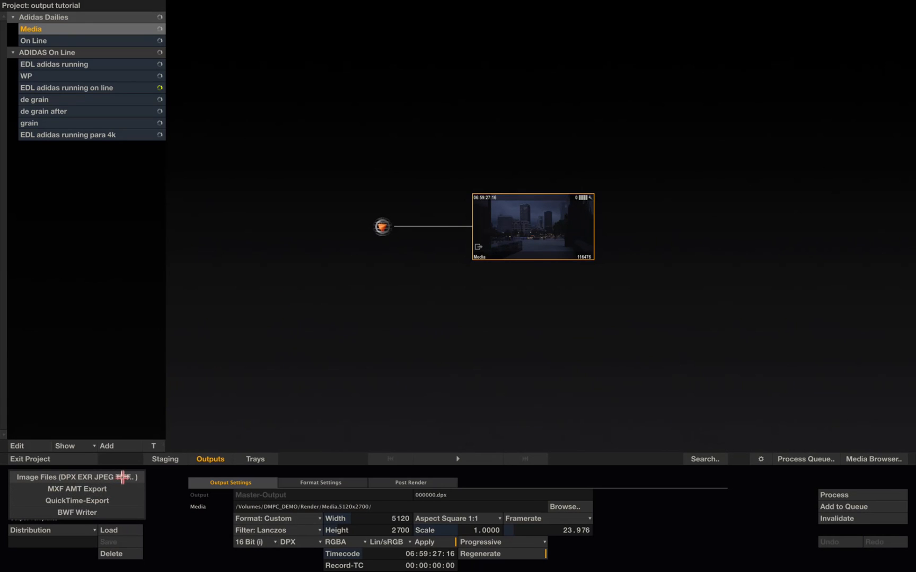
{"action": "left_click", "coordinate": [124, 477]}
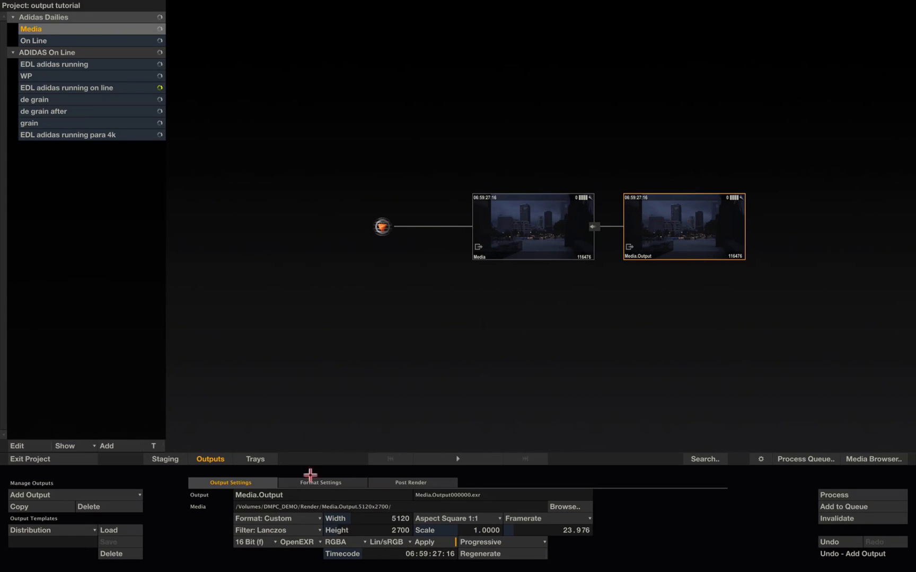
{"action": "left_click", "coordinate": [301, 519]}
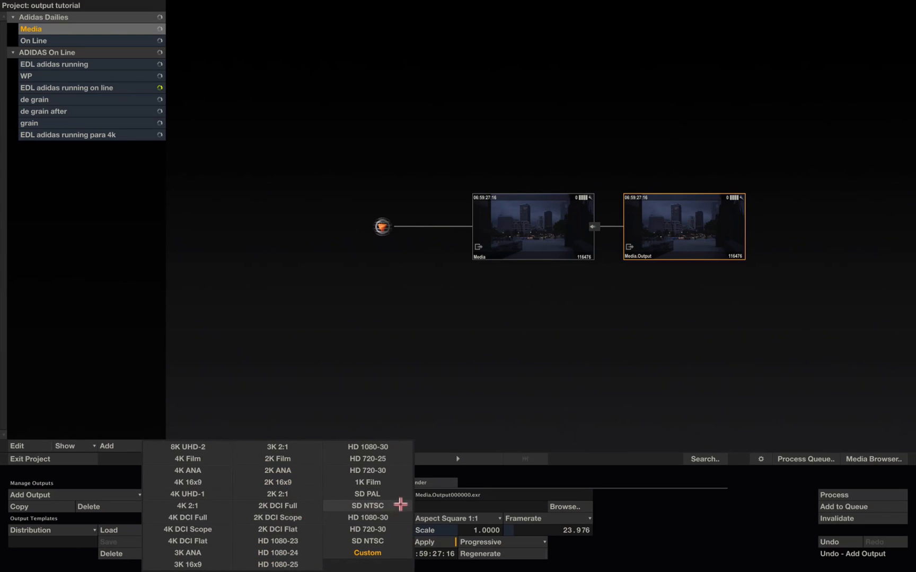
{"action": "left_click", "coordinate": [401, 526]}
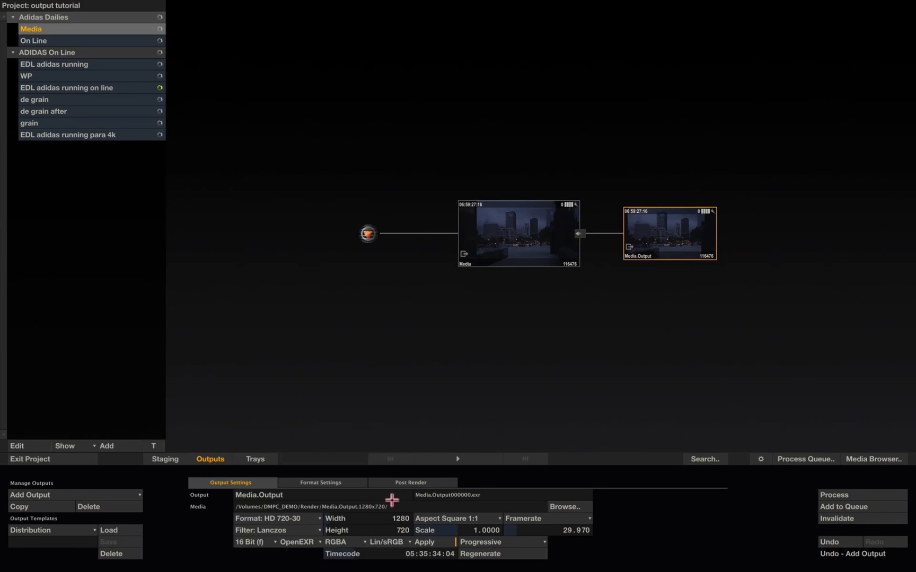
{"action": "left_click", "coordinate": [585, 521]}
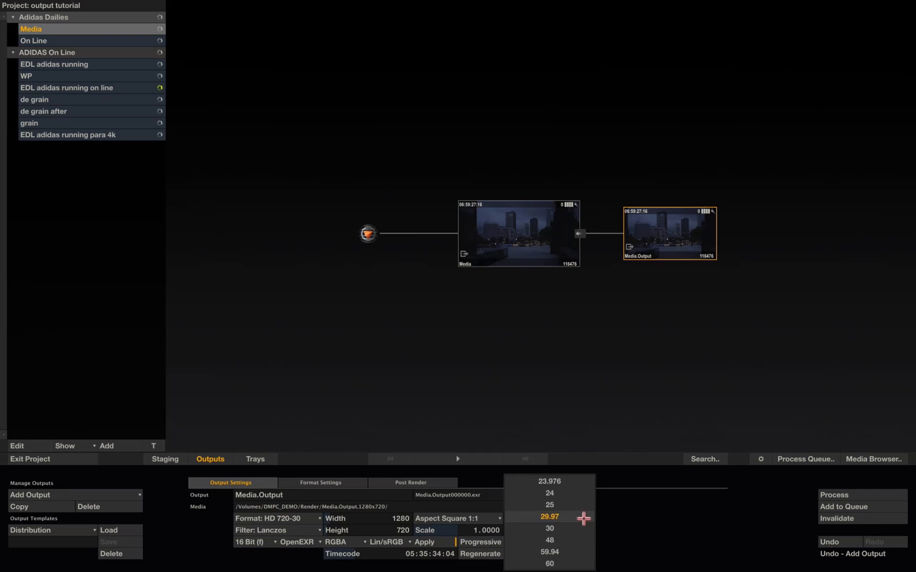
{"action": "left_click", "coordinate": [577, 480]}
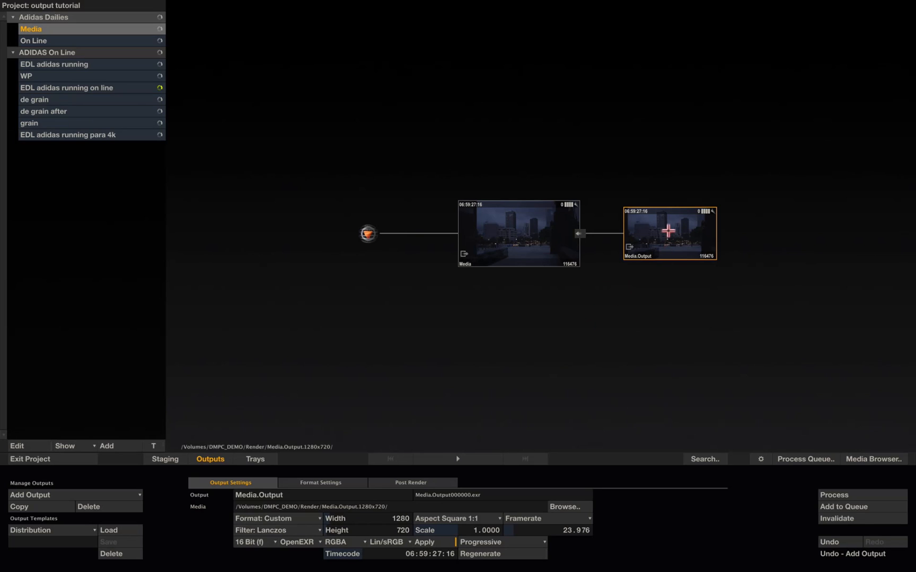
Set the Media.Output node's input scaling to Fit Width.
{"action": "left_click", "coordinate": [331, 483]}
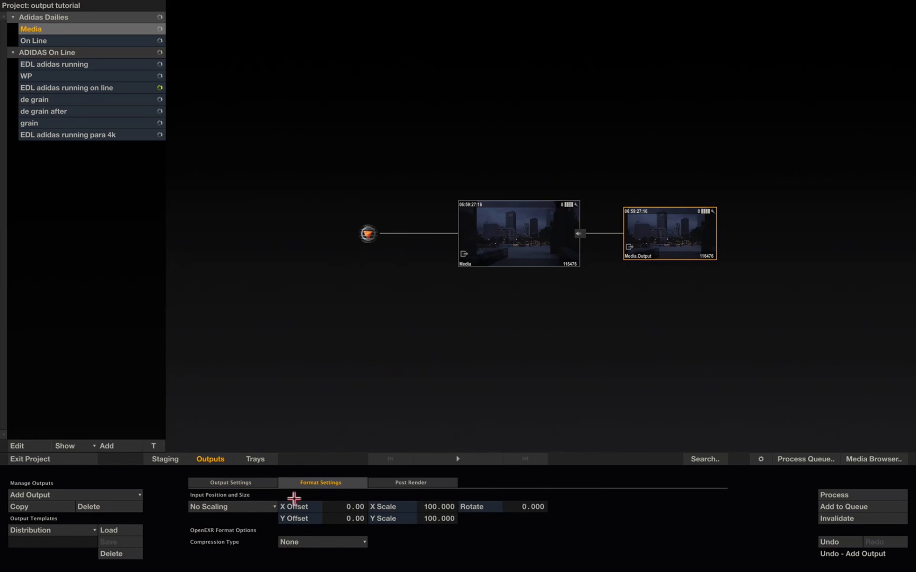
{"action": "left_click", "coordinate": [256, 510]}
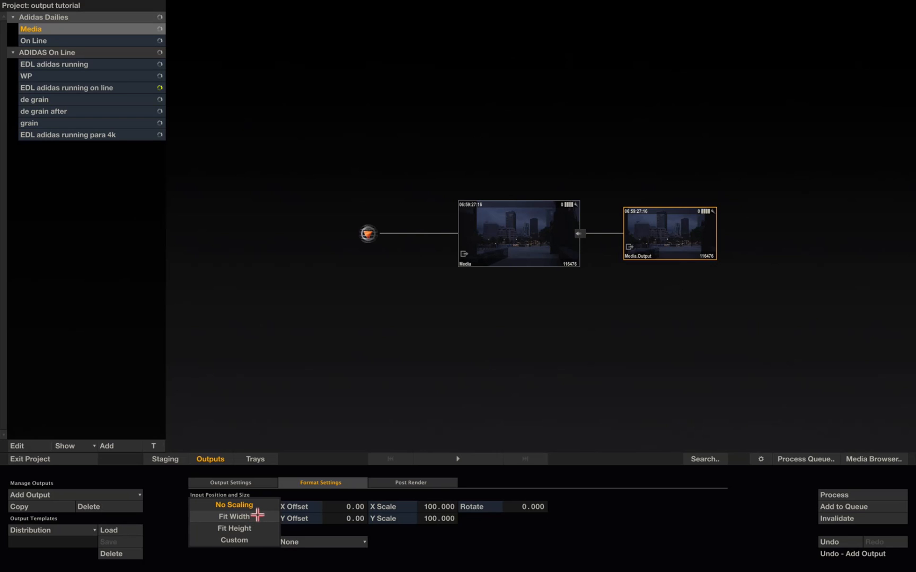
{"action": "left_click", "coordinate": [257, 515]}
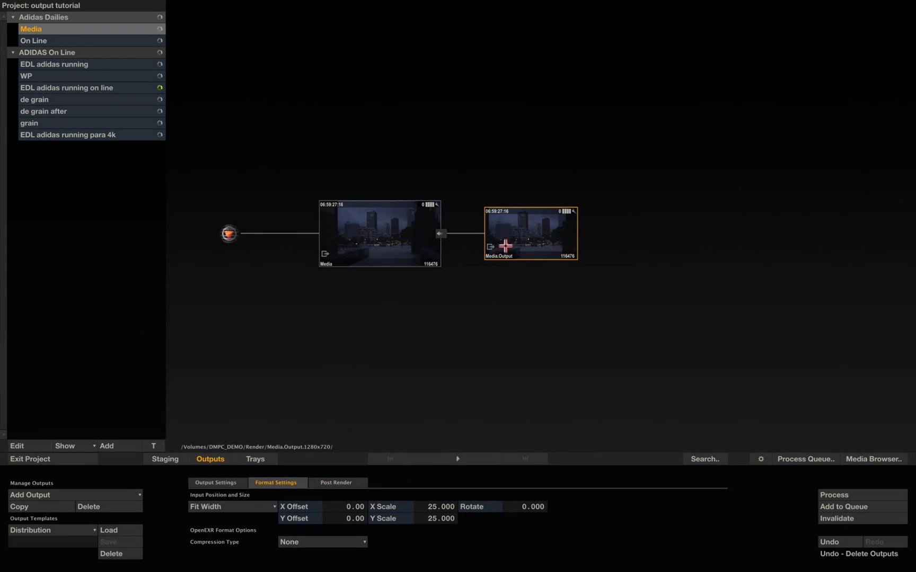
Open the Media.Output node in the construct and insert the Burn-In plugin on it.
{"action": "left_click", "coordinate": [533, 251]}
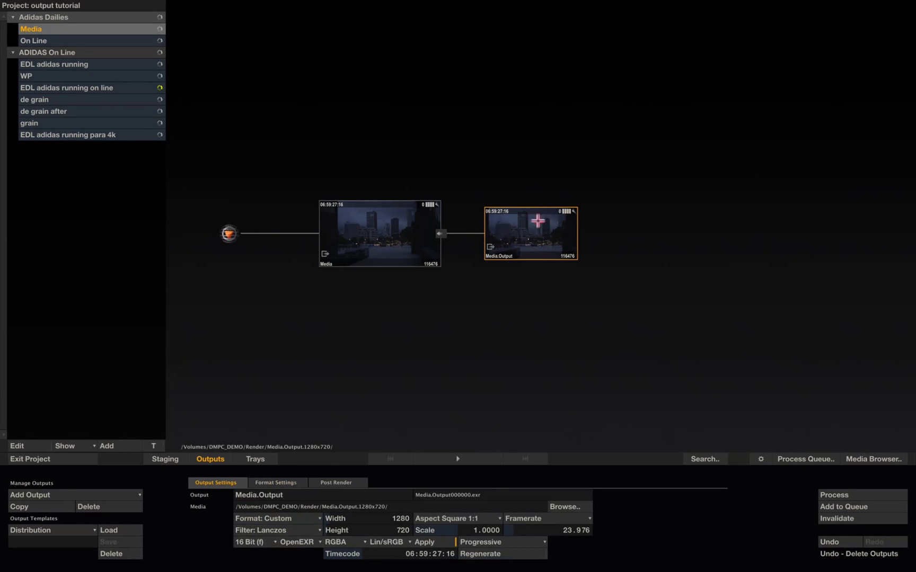
{"action": "left_click", "coordinate": [445, 457]}
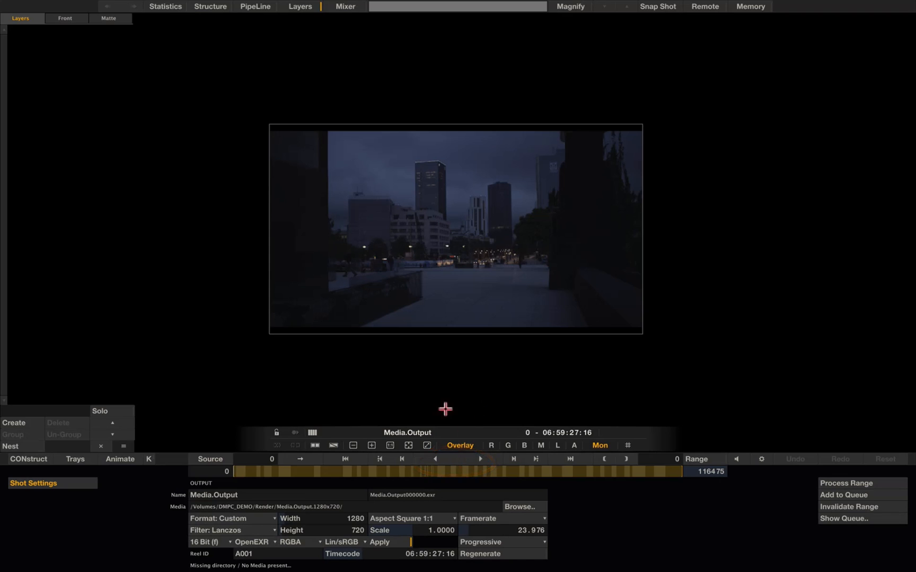
{"action": "right_click", "coordinate": [191, 235]}
{"action": "left_click", "coordinate": [210, 252]}
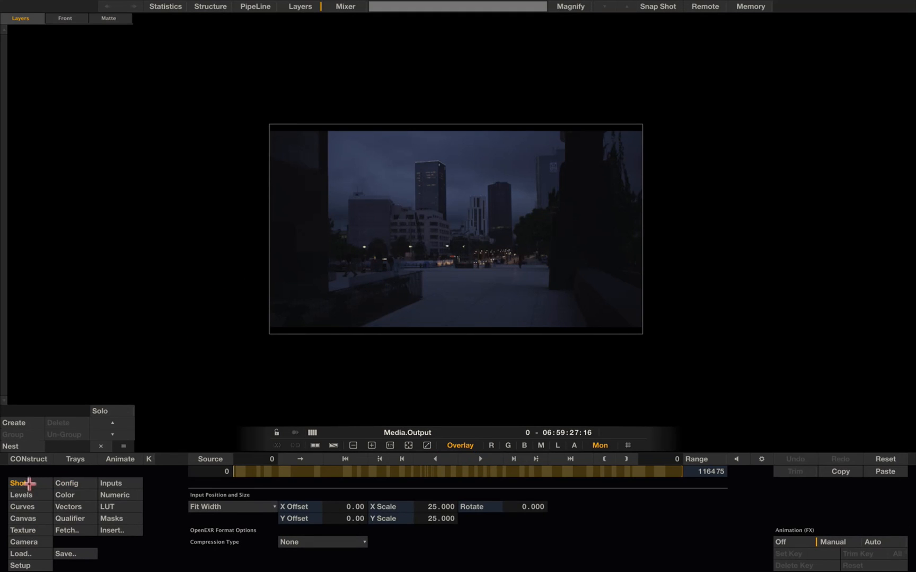
{"action": "left_click", "coordinate": [112, 531]}
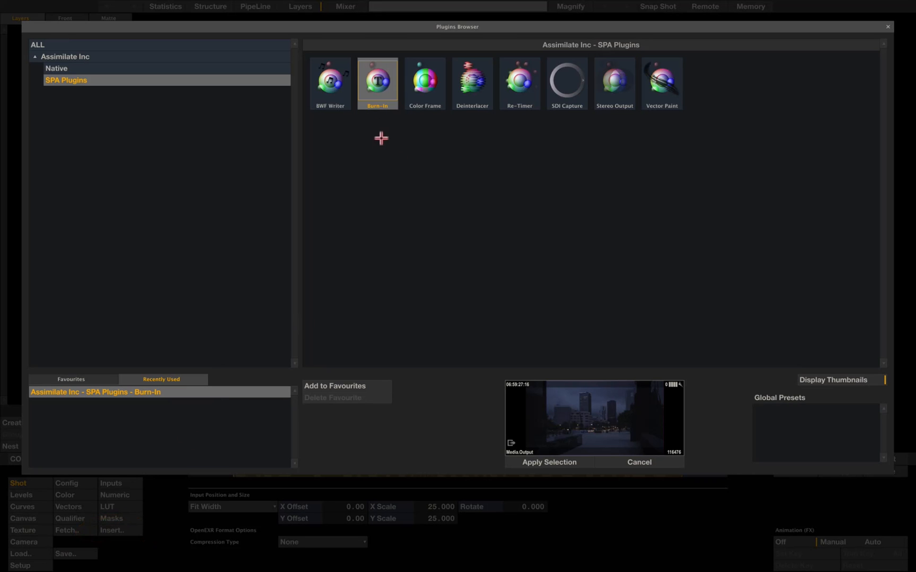
{"action": "double_click", "coordinate": [391, 75]}
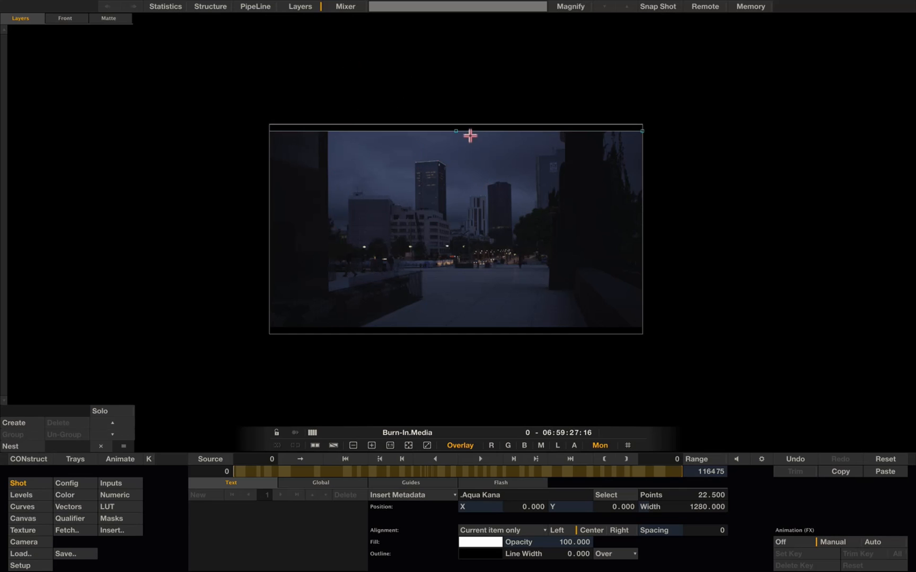
Insert the Source TC and Source Filename metadata into the burn-in text at the upper edge of the image.
{"action": "left_click", "coordinate": [469, 129]}
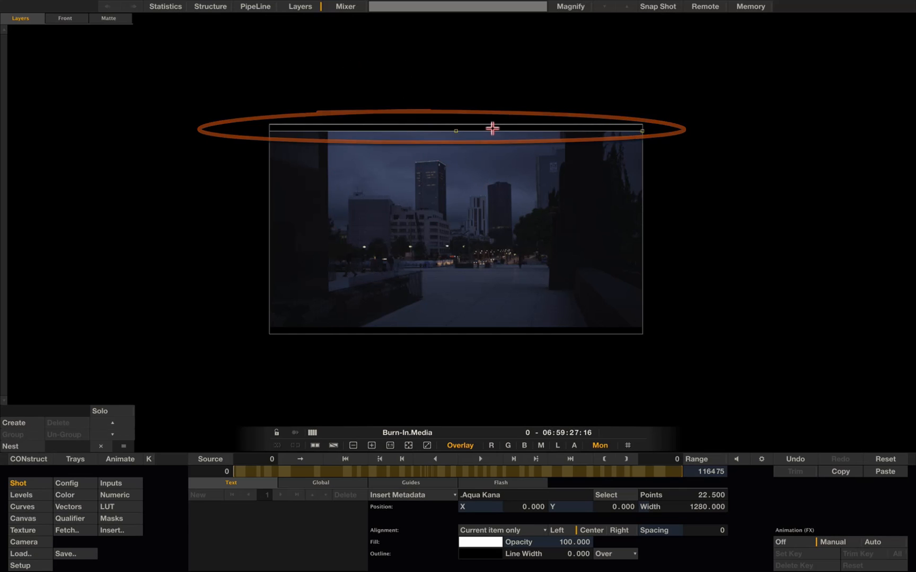
{"action": "left_click", "coordinate": [253, 537]}
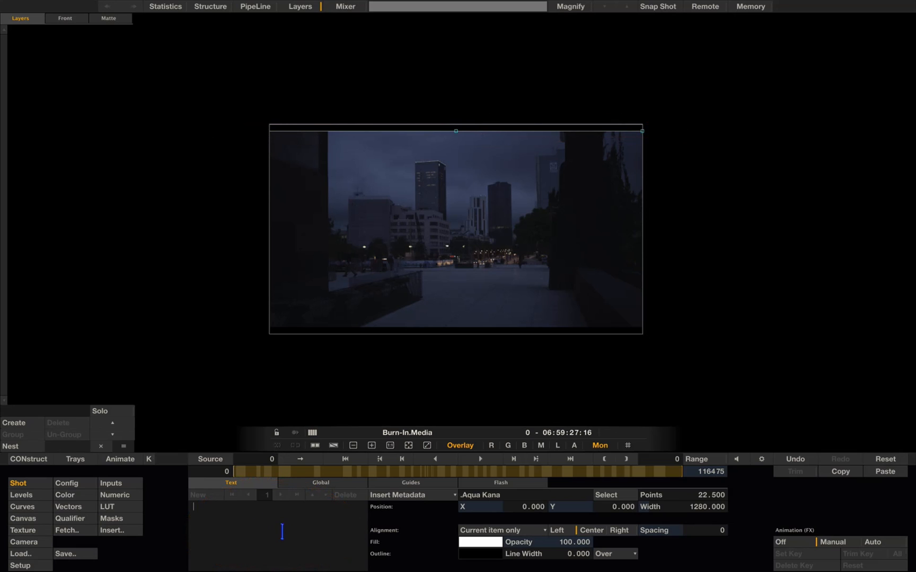
{"action": "left_click", "coordinate": [421, 494]}
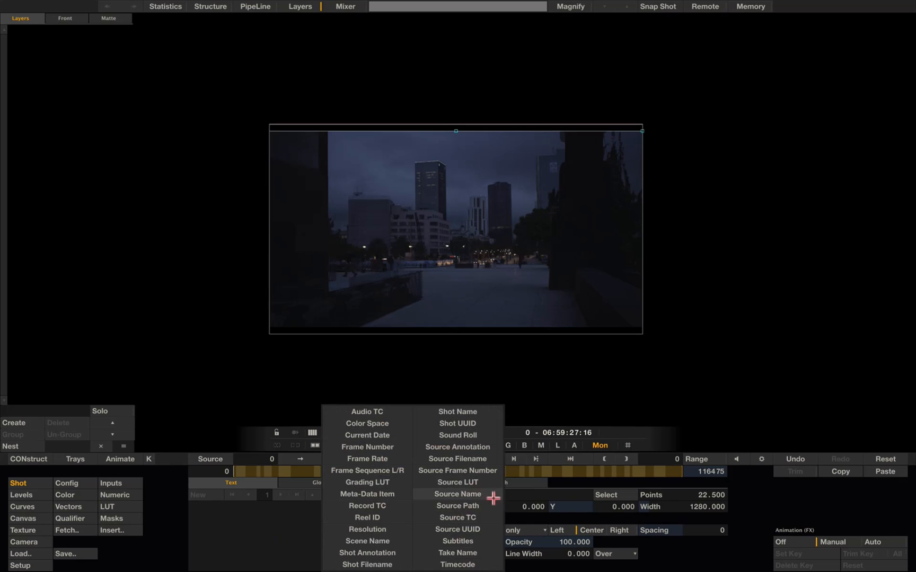
{"action": "left_click", "coordinate": [485, 517]}
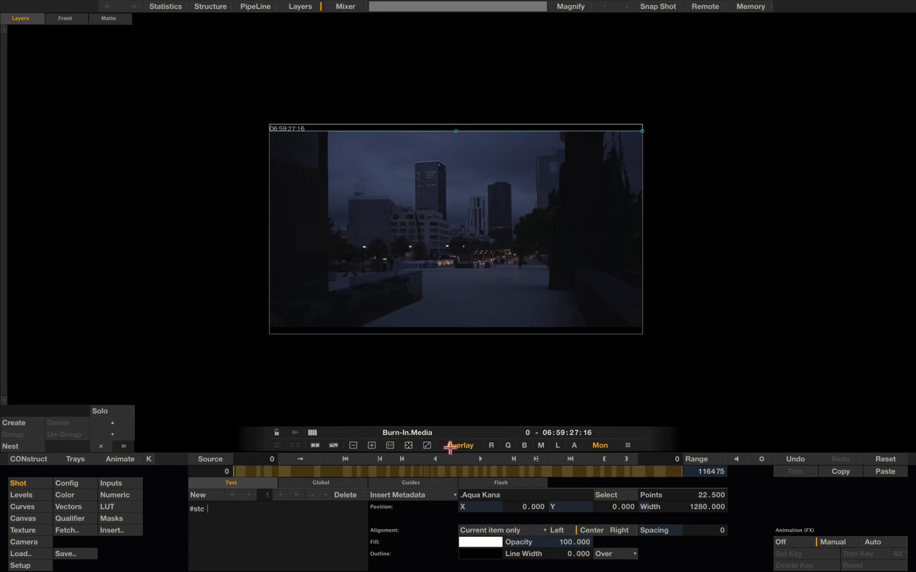
{"action": "left_click", "coordinate": [425, 495]}
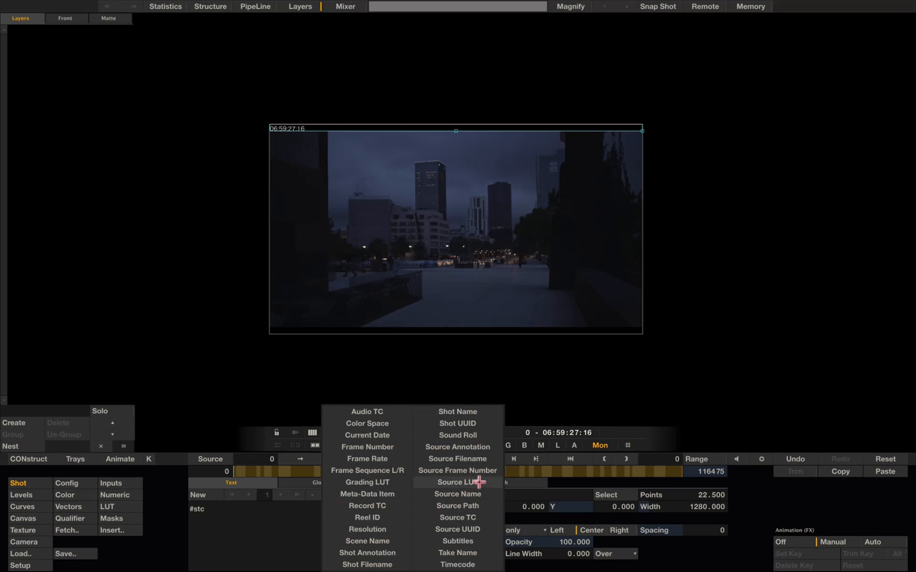
{"action": "left_click", "coordinate": [486, 459]}
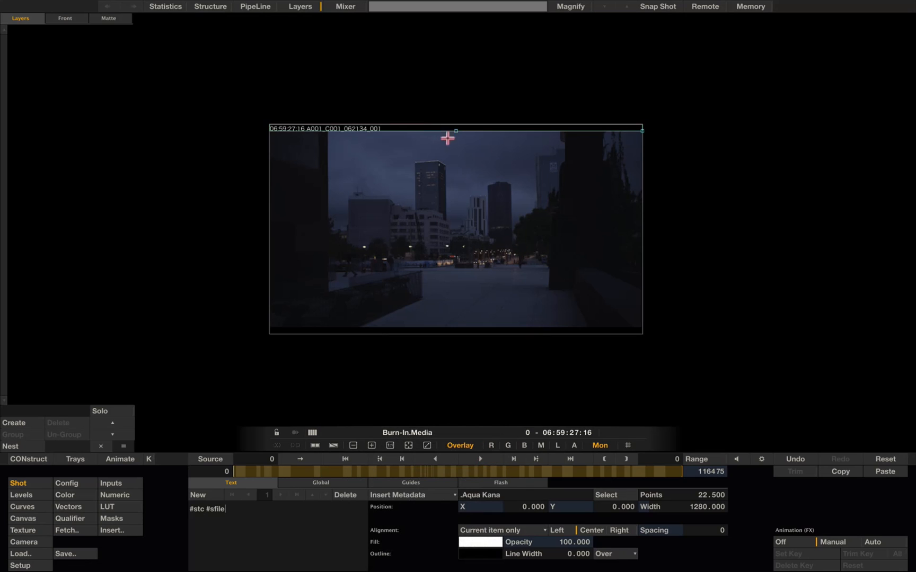
Enlarge the burn-in text to 33 points, center it and move it to the image's lower edge, at Y about 686.
{"action": "left_click_drag", "start_coordinate": [456, 130], "coordinate": [459, 133]}
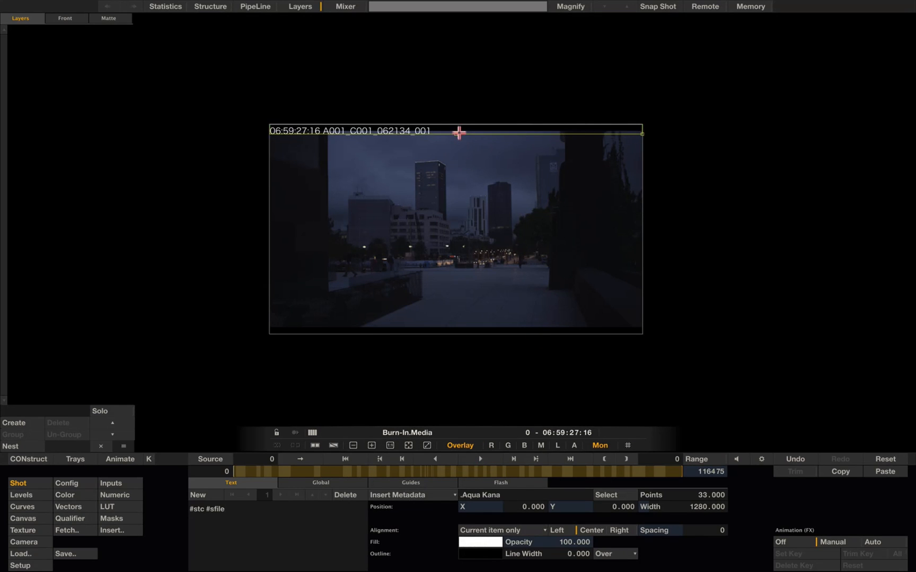
{"action": "left_click", "coordinate": [595, 530]}
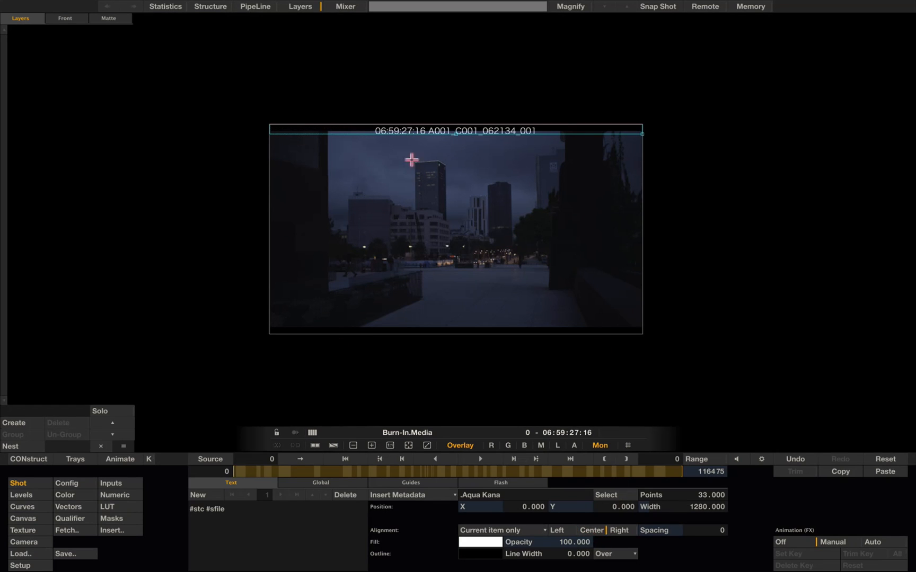
{"action": "mouse_move", "coordinate": [456, 132]}
{"action": "left_mouse_down"}
{"action": "mouse_move", "coordinate": [429, 221]}
{"action": "mouse_move", "coordinate": [441, 311]}
{"action": "mouse_move", "coordinate": [453, 325]}
{"action": "left_mouse_up"}
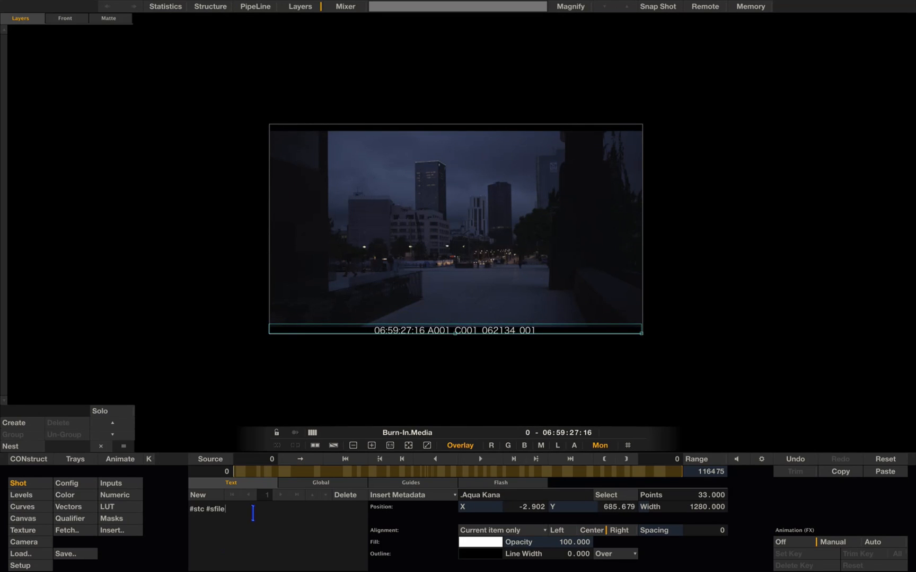
Append the Color Space and Frame Rate metadata to the burn-in text and check the burn-in on other shots along the timeline.
{"action": "left_click", "coordinate": [409, 494]}
{"action": "left_click", "coordinate": [403, 424]}
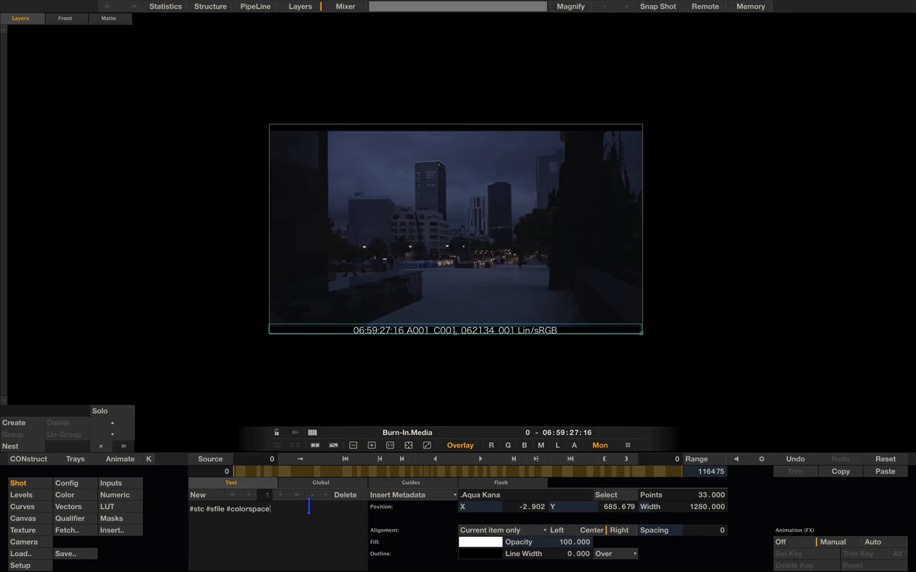
{"action": "left_click", "coordinate": [403, 496]}
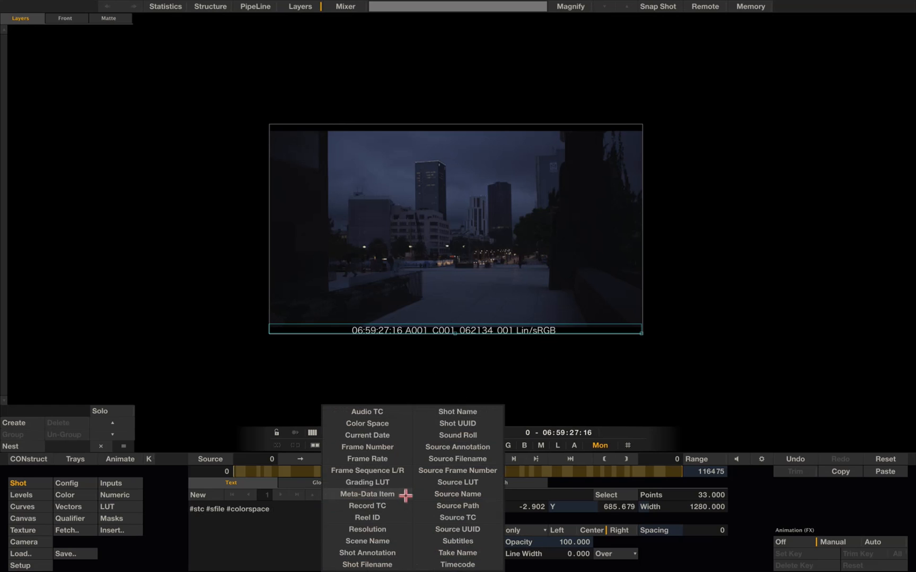
{"action": "left_click", "coordinate": [384, 459]}
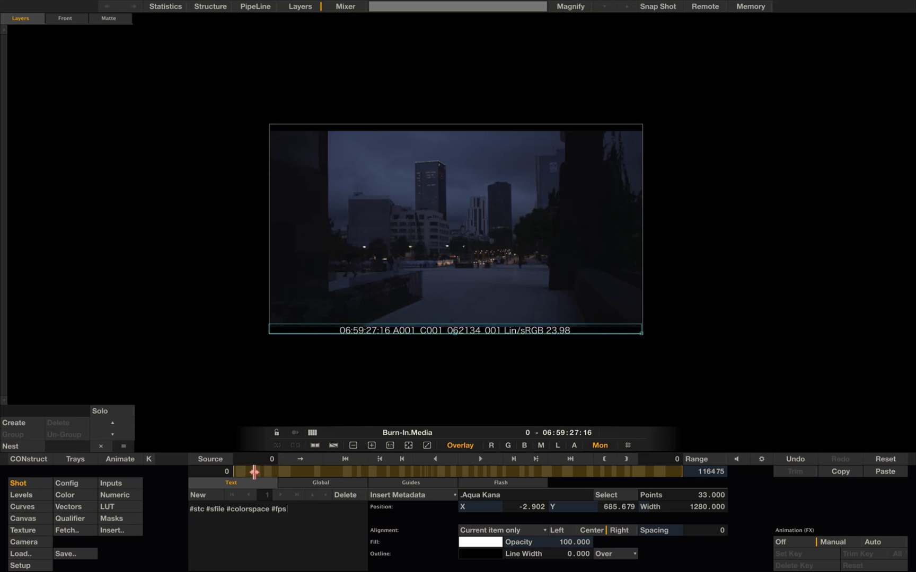
{"action": "left_click_drag", "start_coordinate": [254, 472], "coordinate": [387, 473]}
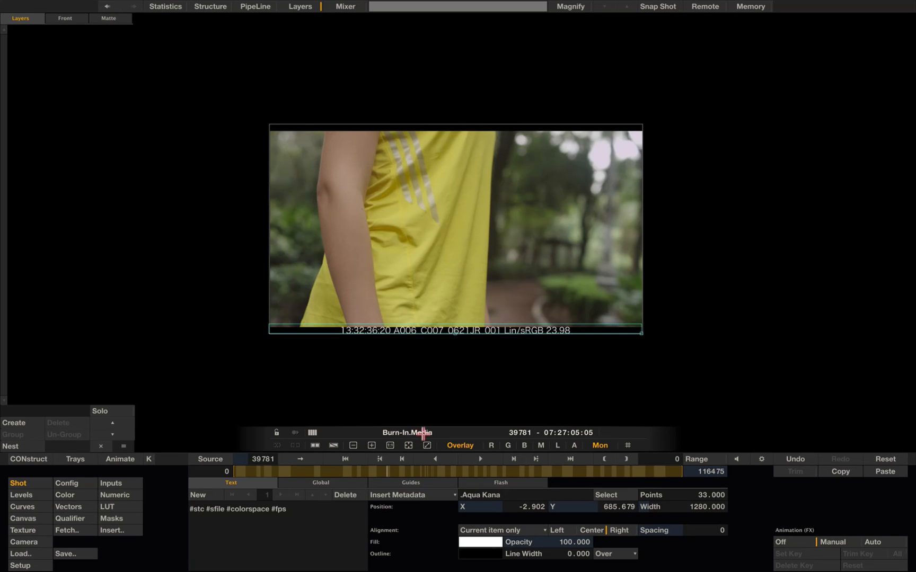
{"action": "mouse_move", "coordinate": [387, 471]}
{"action": "left_mouse_down"}
{"action": "mouse_move", "coordinate": [237, 463]}
{"action": "mouse_move", "coordinate": [180, 446]}
{"action": "left_mouse_up"}
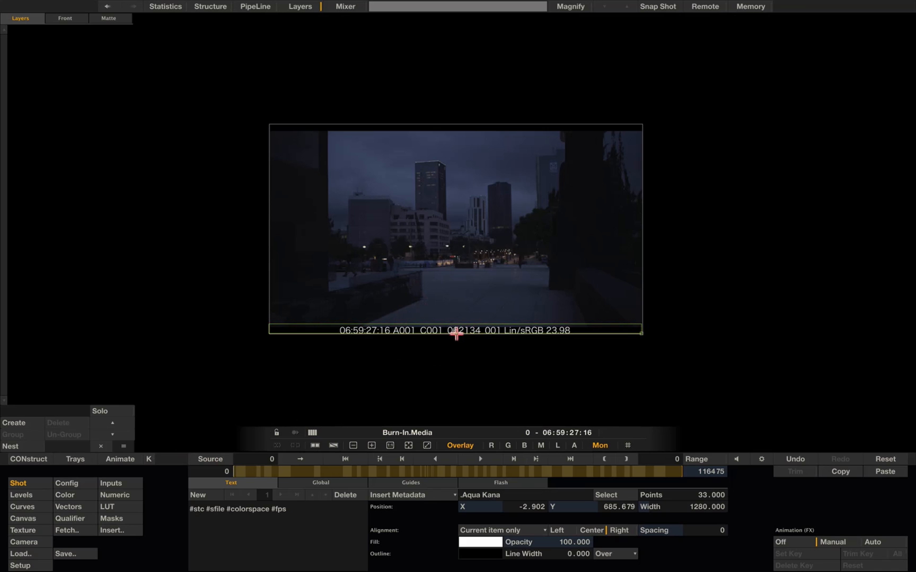
Enlarge the burn-in text to 45 points and raise it inside the frame to Y about 656.
{"action": "scroll", "coordinate": [456, 337], "scroll_direction": "up", "scroll_amount": 12}
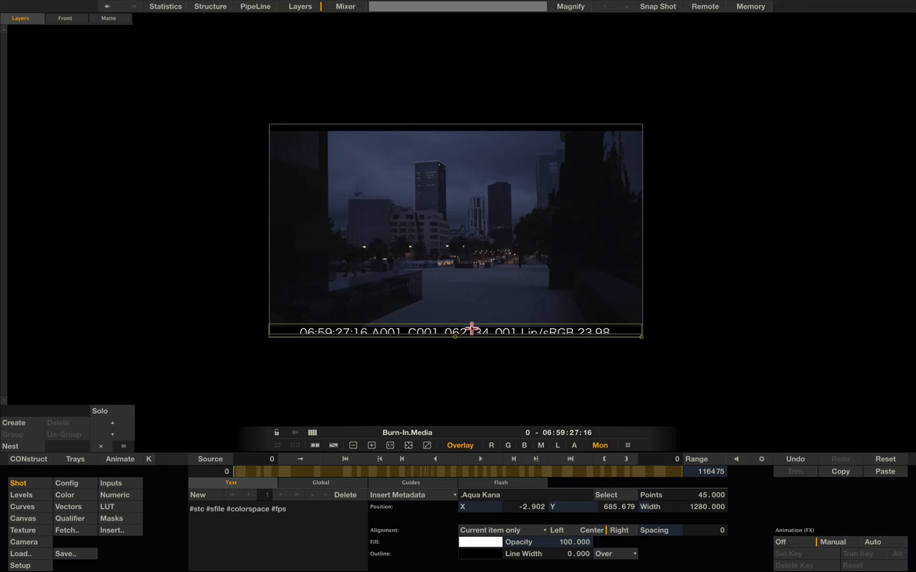
{"action": "left_click_drag", "start_coordinate": [472, 329], "coordinate": [471, 319]}
Return to the project's output tree and add a QuickTime-Export output after the Burn-In.Media node.
{"action": "right_click", "coordinate": [399, 363]}
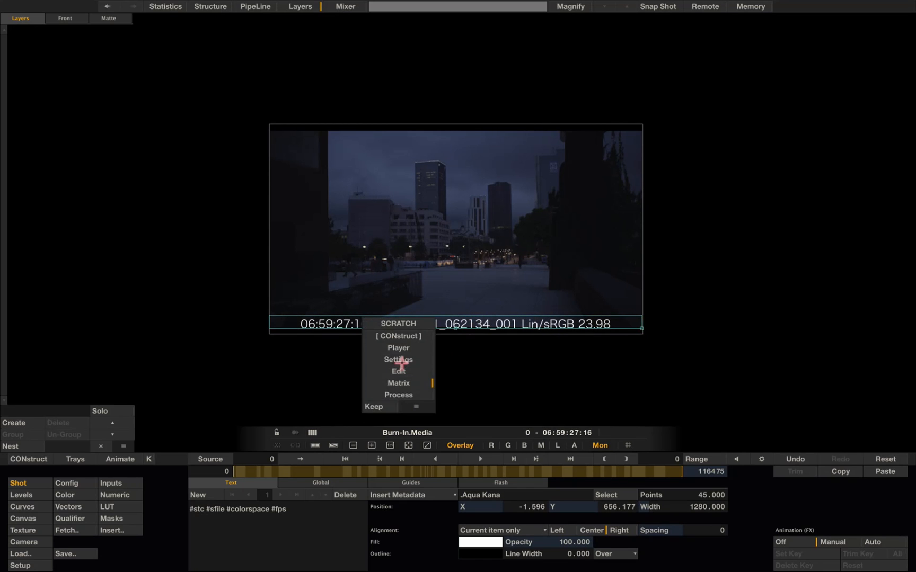
{"action": "left_click", "coordinate": [415, 336]}
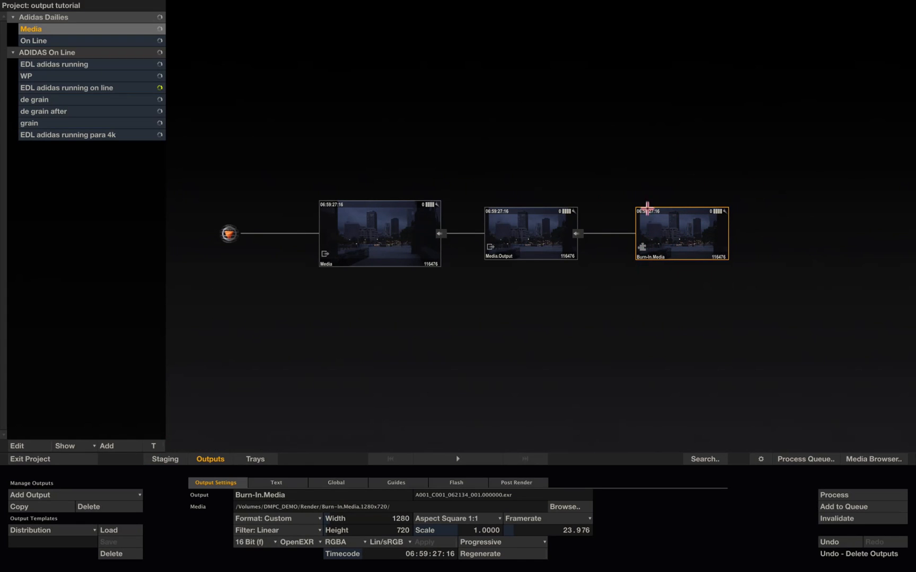
{"action": "left_click", "coordinate": [109, 497]}
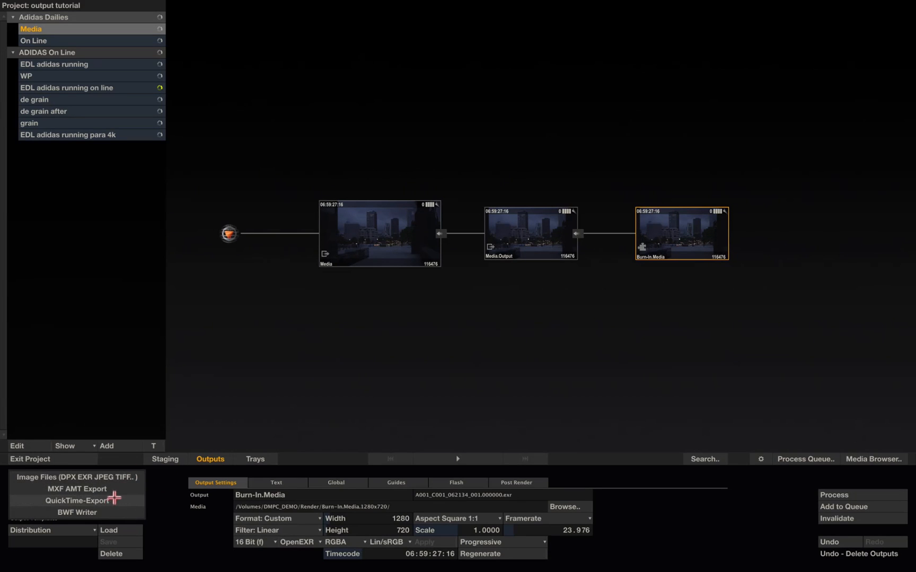
{"action": "left_click", "coordinate": [114, 500]}
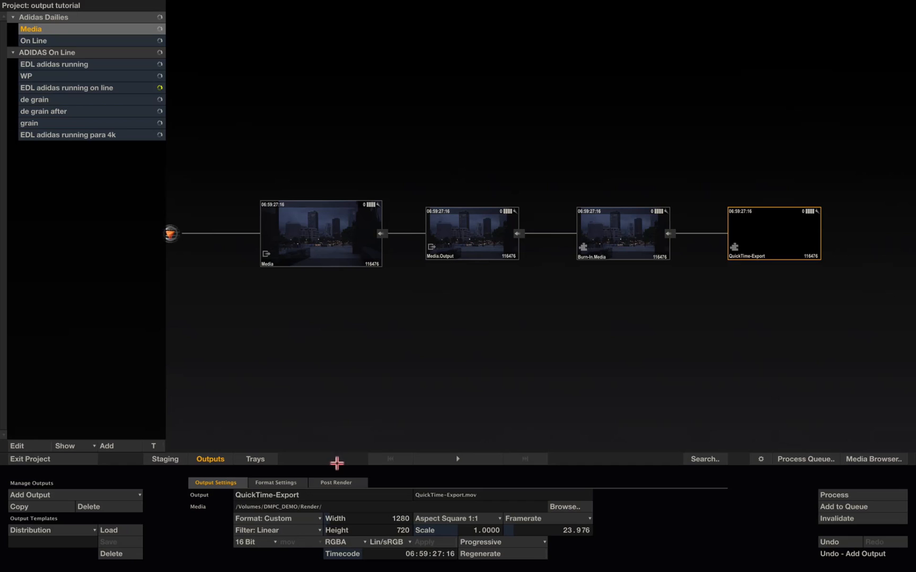
Set the QuickTime export's compression to Apple ProRes 422 Proxy and enable audio channels 1 and 2.
{"action": "left_click", "coordinate": [286, 482]}
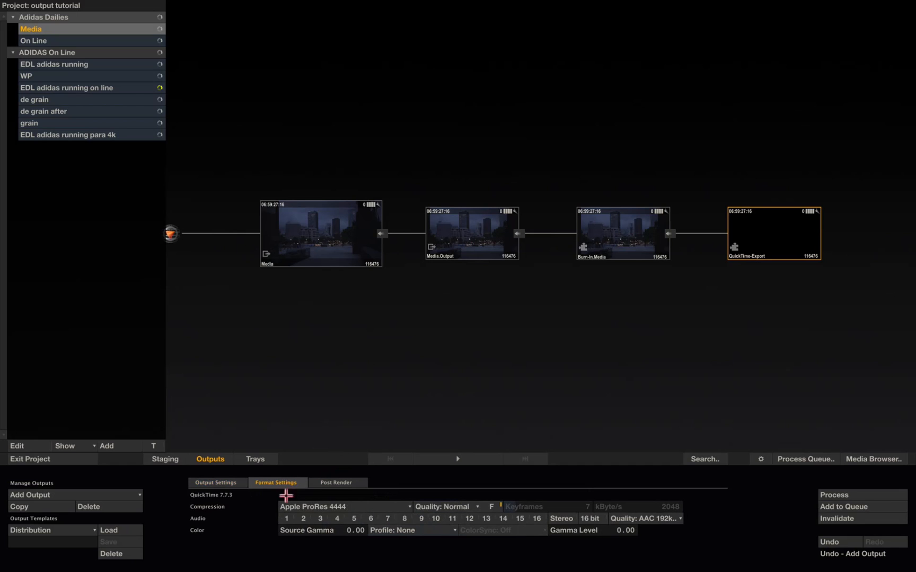
{"action": "left_click", "coordinate": [347, 507]}
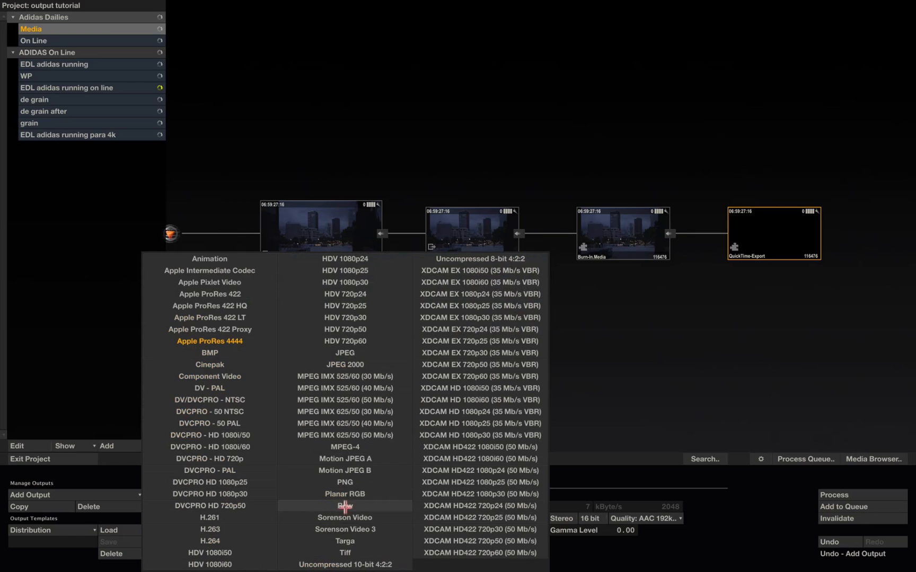
{"action": "left_click", "coordinate": [257, 329]}
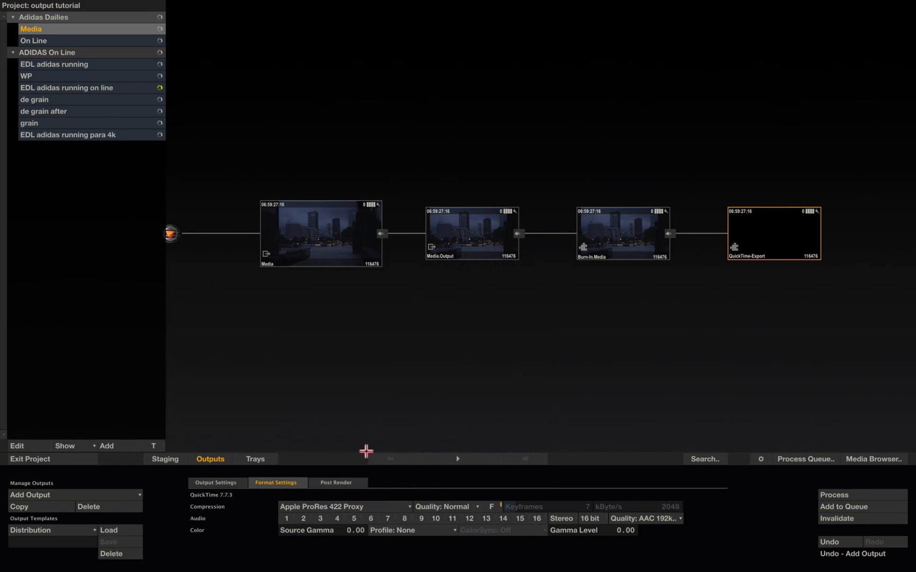
{"action": "left_click", "coordinate": [286, 521]}
{"action": "left_click", "coordinate": [304, 520]}
{"action": "left_click", "coordinate": [614, 523]}
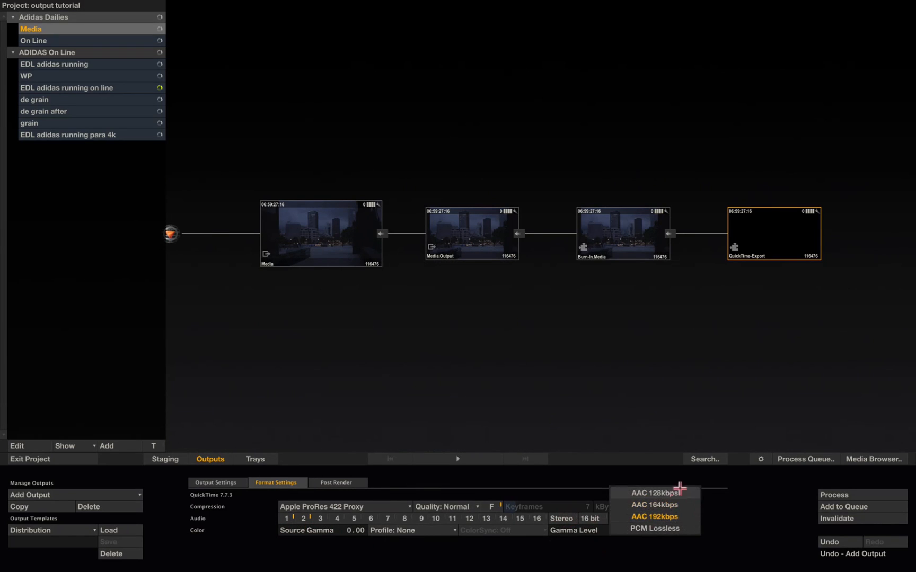
{"action": "left_click", "coordinate": [639, 555]}
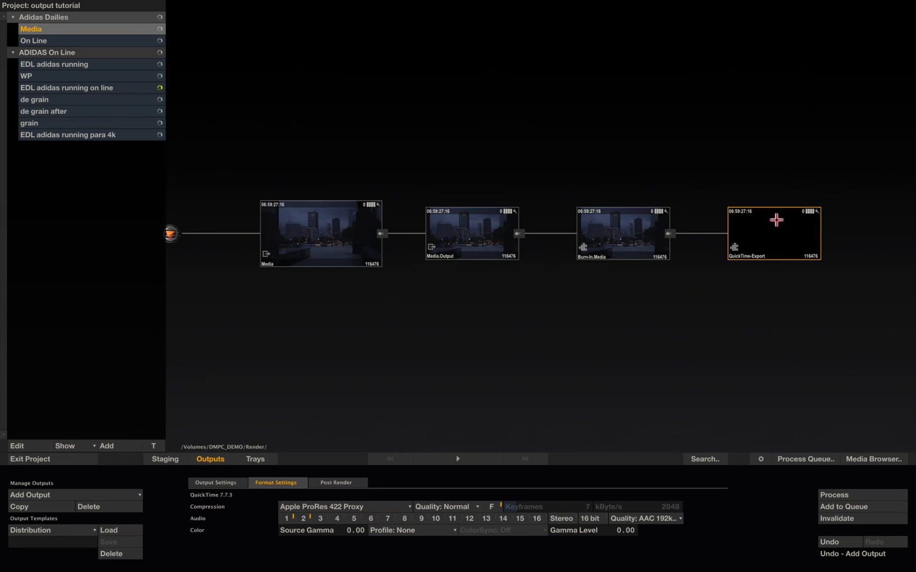
Rename the QuickTime-Export output as "prores node 422 proxy".
{"action": "left_click", "coordinate": [217, 482]}
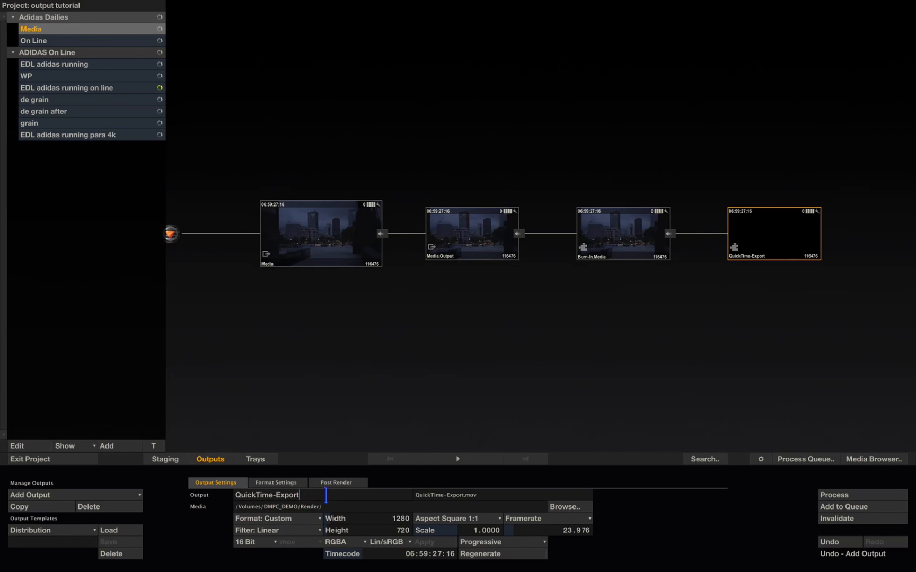
{"action": "left_click_drag", "start_coordinate": [326, 495], "coordinate": [196, 488]}
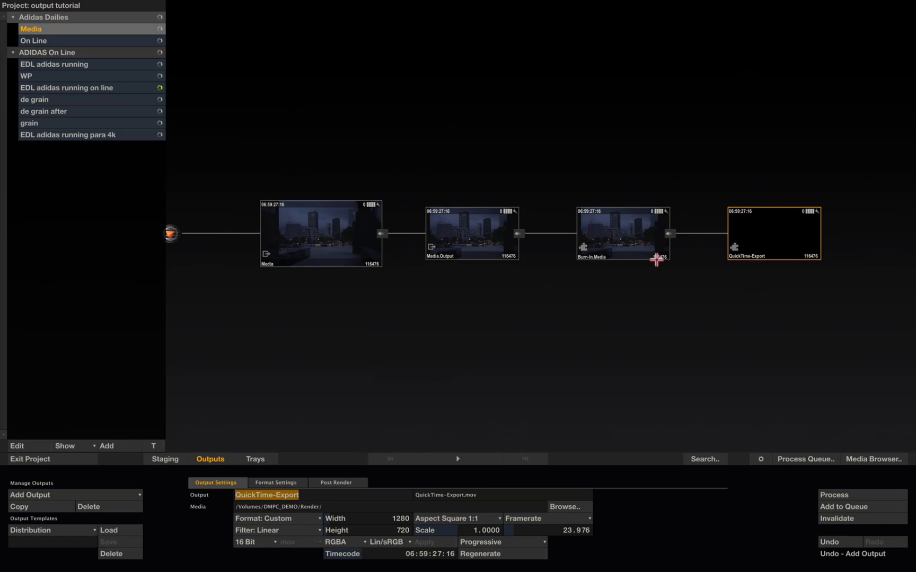
{"action": "left_click", "coordinate": [777, 231]}
{"action": "left_click_drag", "start_coordinate": [319, 495], "coordinate": [199, 501]}
{"action": "type", "text": "prores node 422 proxy"}
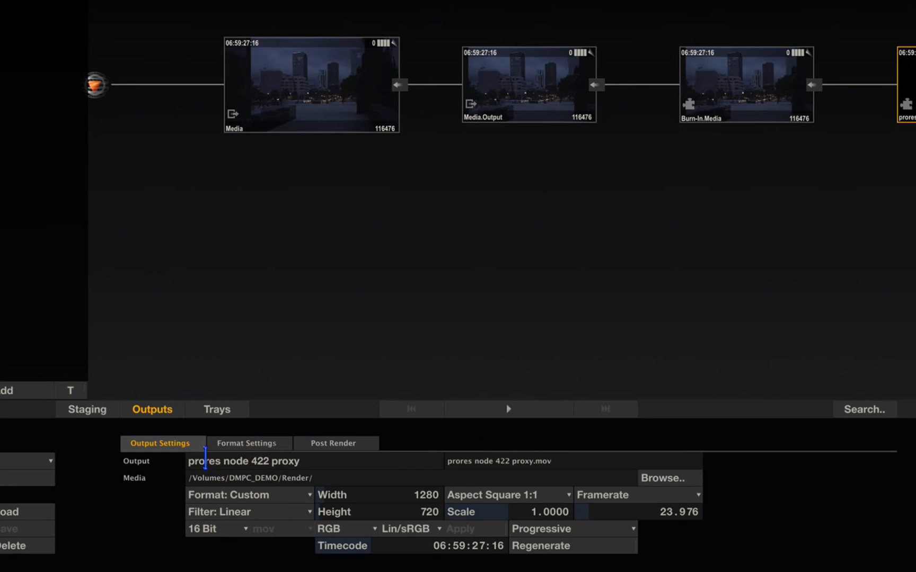
Remove the #name code from the ProRes output's filename specification, keeping only the .mov extension.
{"action": "left_click", "coordinate": [551, 460]}
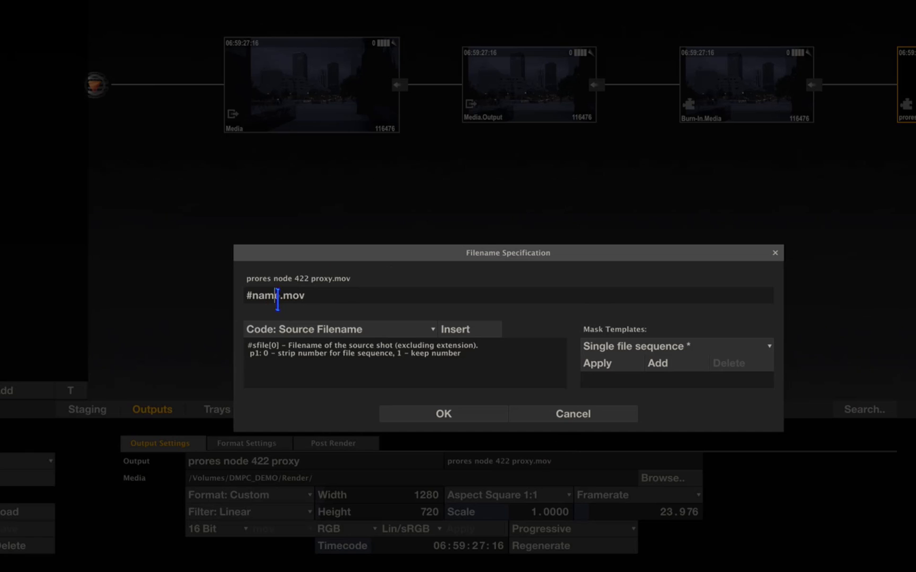
{"action": "left_click", "coordinate": [281, 297]}
{"action": "key", "text": "BackSpace"}
{"action": "key", "text": "BackSpace"}
{"action": "key", "text": "BackSpace"}
{"action": "key", "text": "BackSpace"}
{"action": "key", "text": "BackSpace"}
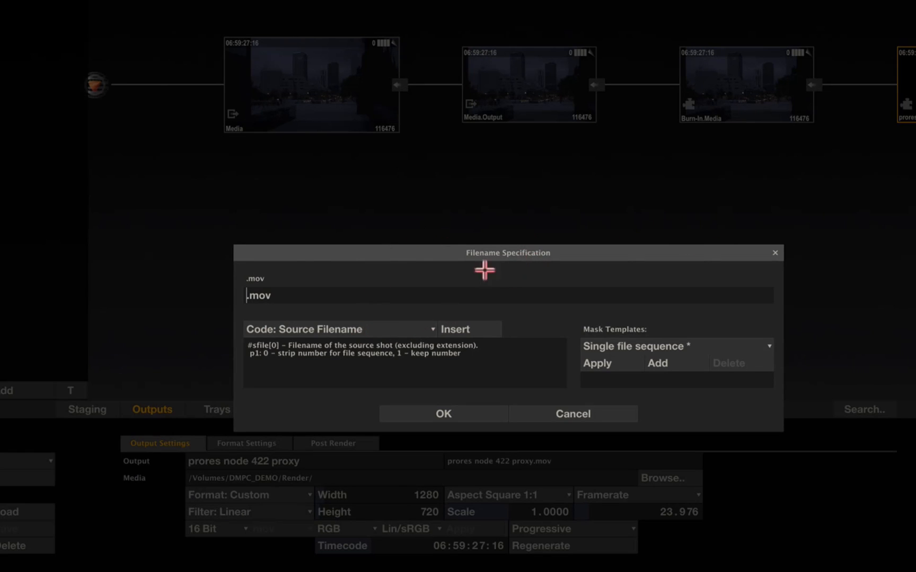
Examine the available filename codes and the descriptions of Source Filename, Reel ID and Frame Number.
{"action": "left_click", "coordinate": [391, 328]}
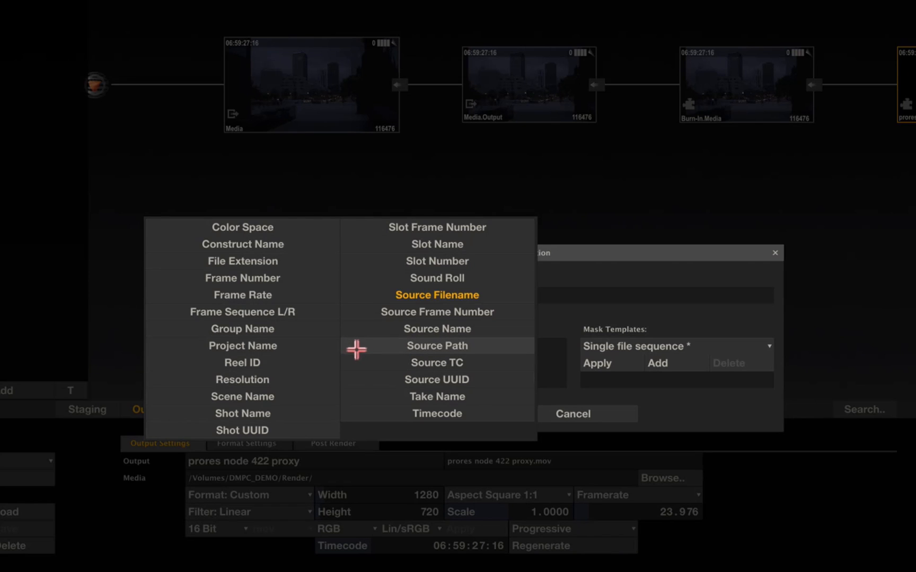
{"action": "left_click", "coordinate": [483, 294]}
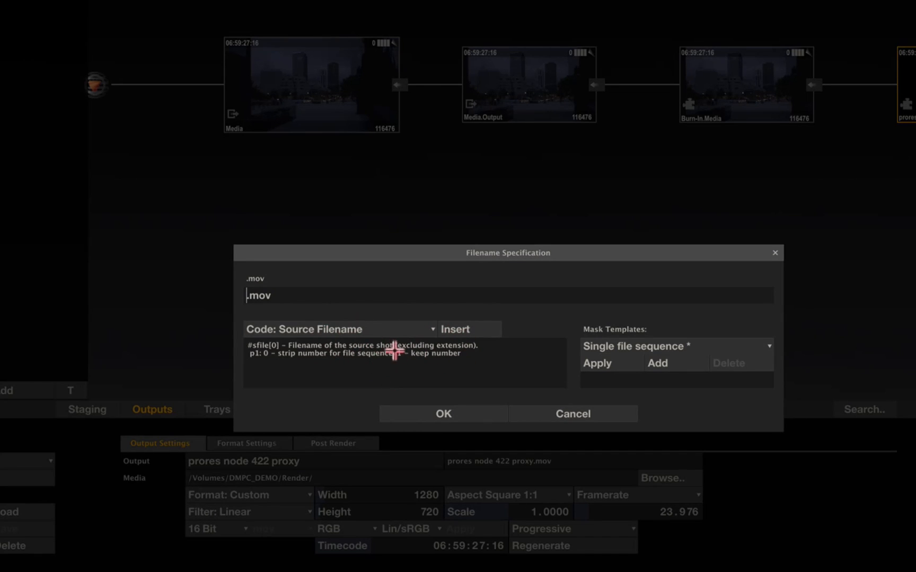
{"action": "left_click", "coordinate": [352, 331]}
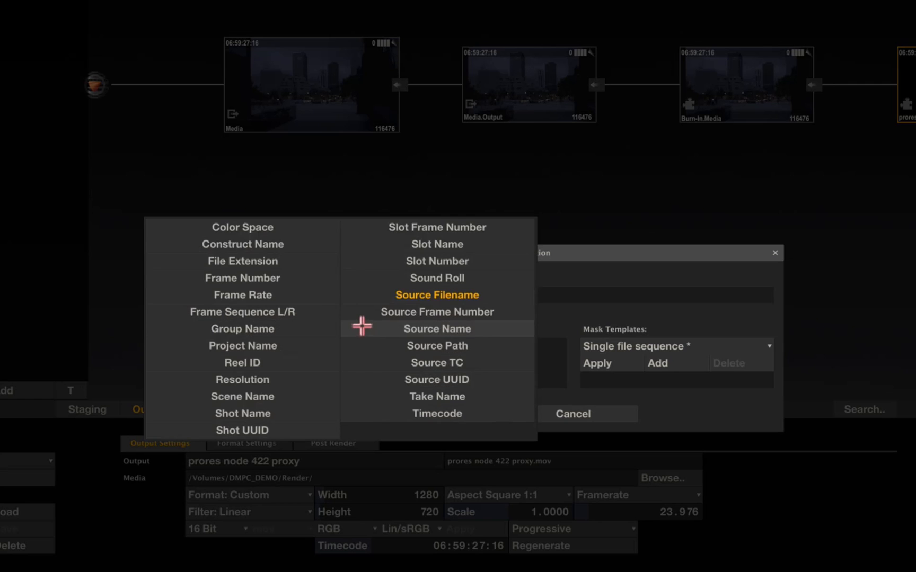
{"action": "left_click", "coordinate": [286, 311]}
{"action": "left_click", "coordinate": [355, 329]}
{"action": "left_click", "coordinate": [318, 365]}
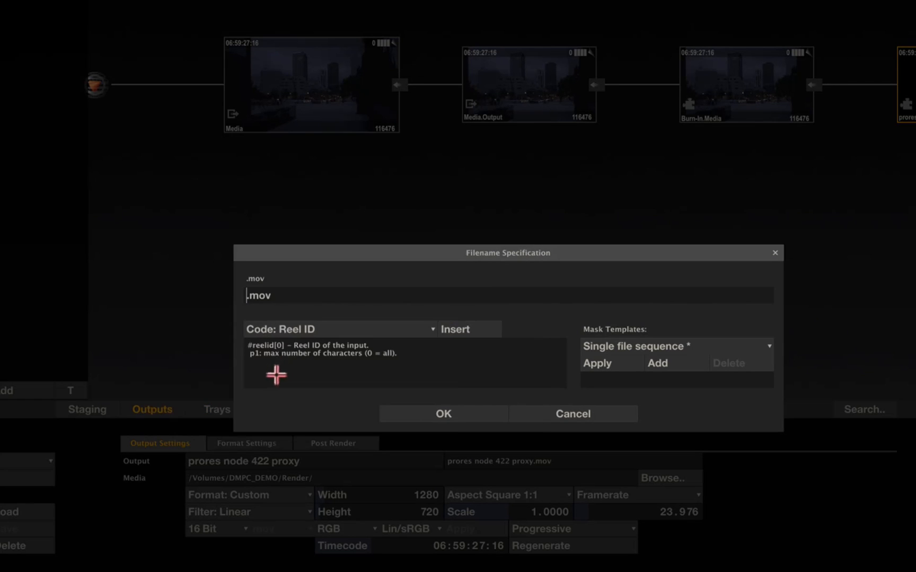
{"action": "left_click", "coordinate": [372, 331]}
{"action": "left_click", "coordinate": [286, 276]}
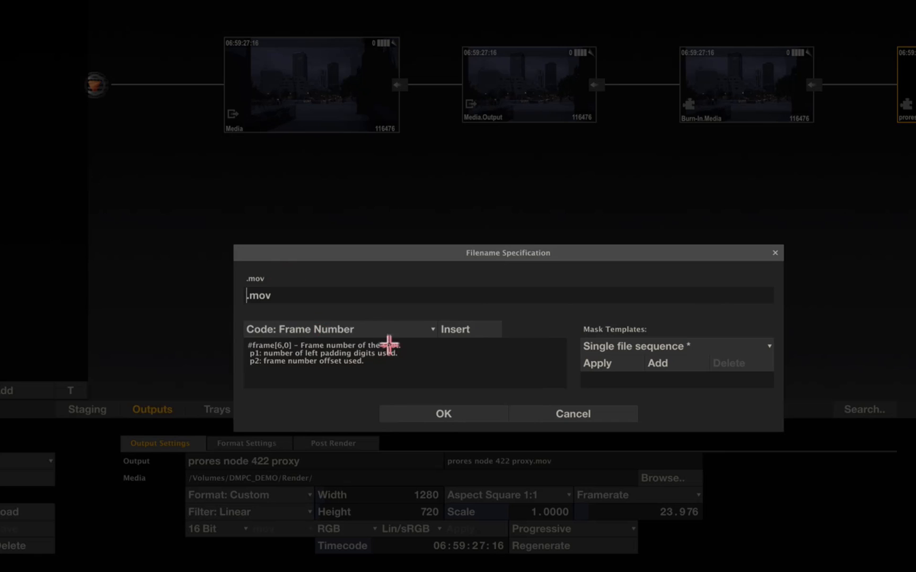
Insert the Source Filename code before .mov and apply the filename specification.
{"action": "left_click", "coordinate": [385, 330]}
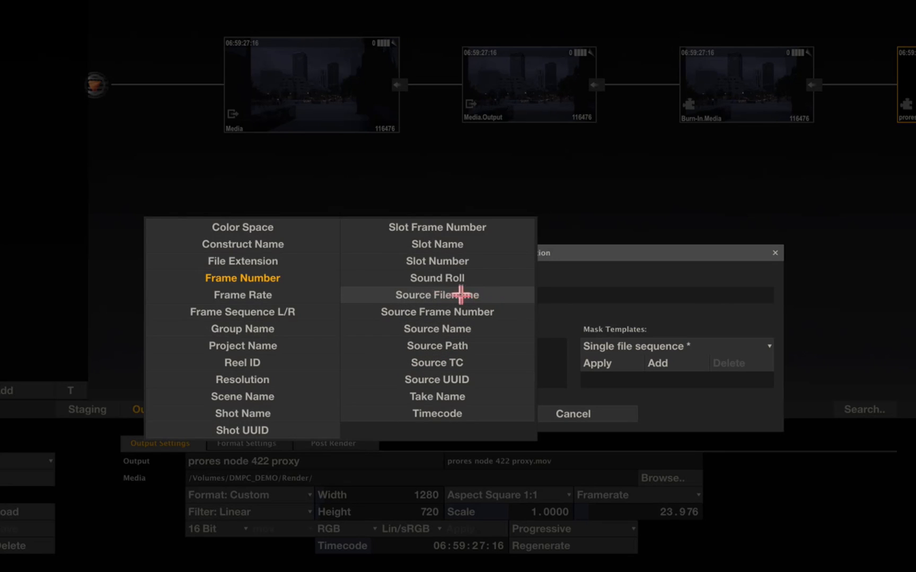
{"action": "left_click", "coordinate": [466, 294]}
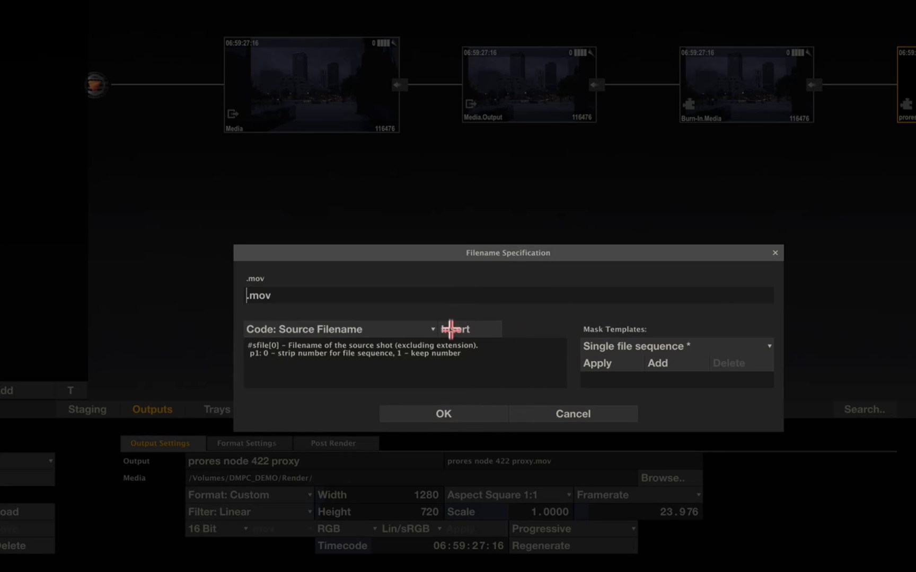
{"action": "left_click", "coordinate": [459, 329]}
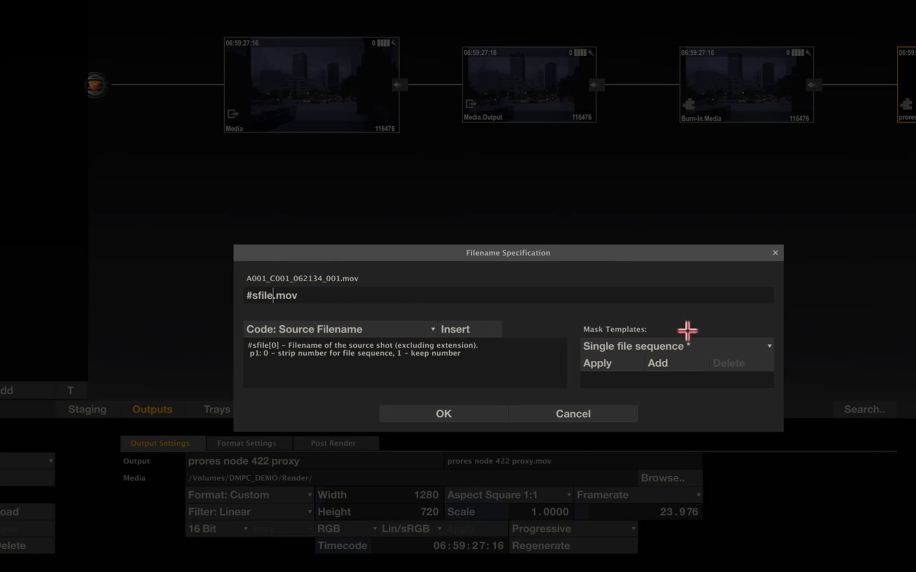
{"action": "left_click", "coordinate": [673, 347]}
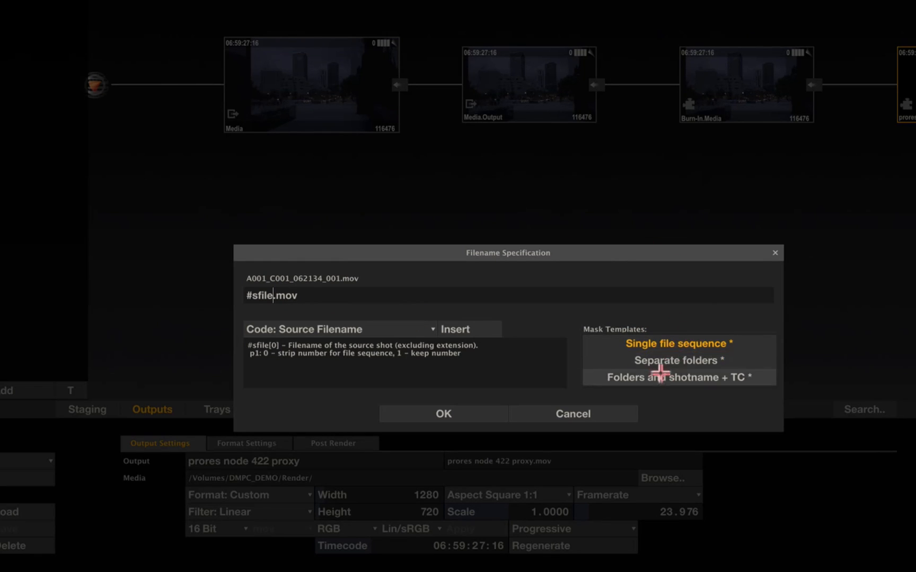
{"action": "left_click", "coordinate": [669, 307]}
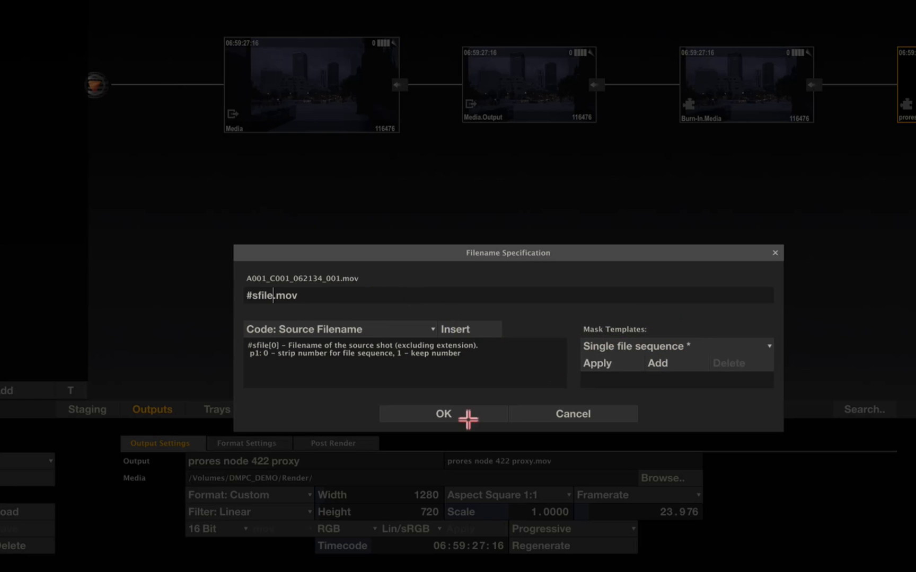
{"action": "left_click", "coordinate": [423, 414]}
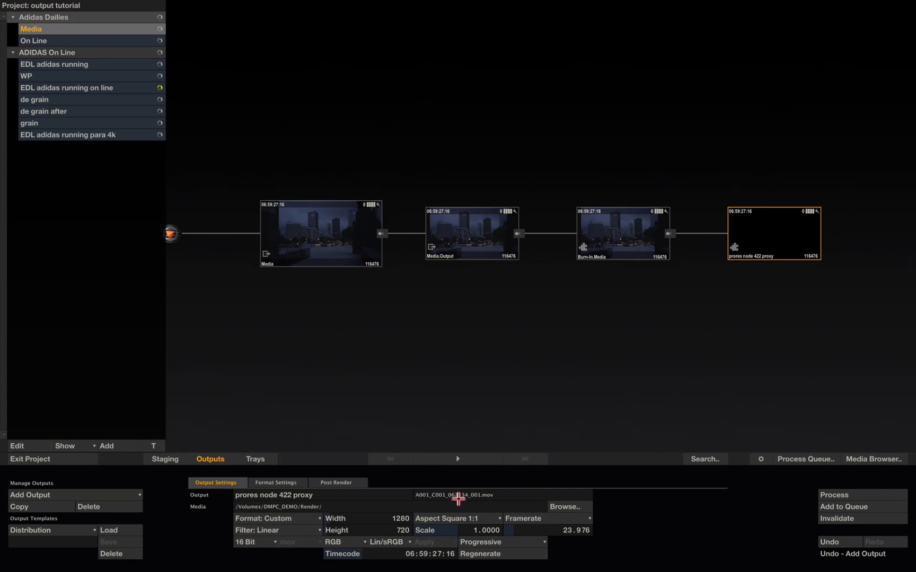
Preview the ProRes output, scrub across its shots to check the file name per shot, and return to the output tree.
{"action": "left_click", "coordinate": [470, 456]}
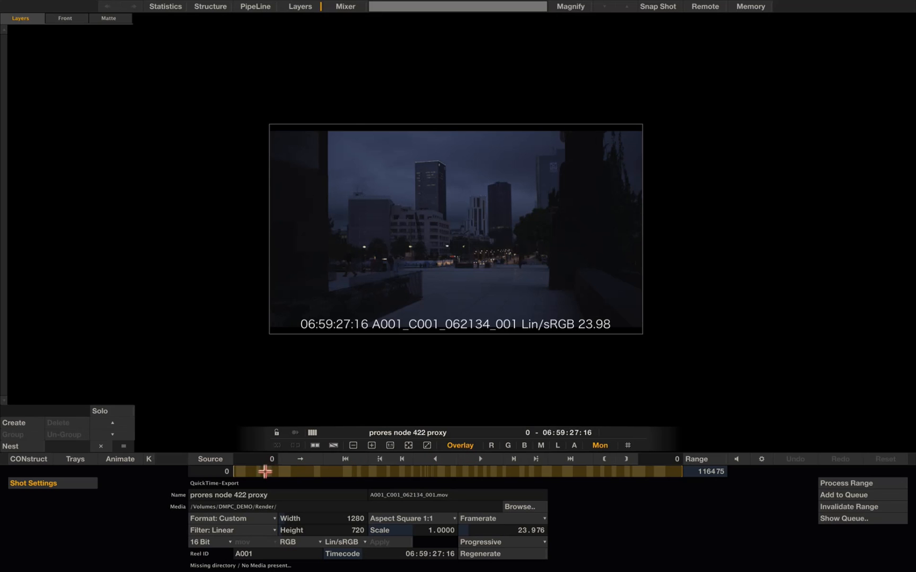
{"action": "left_click_drag", "start_coordinate": [271, 470], "coordinate": [387, 478]}
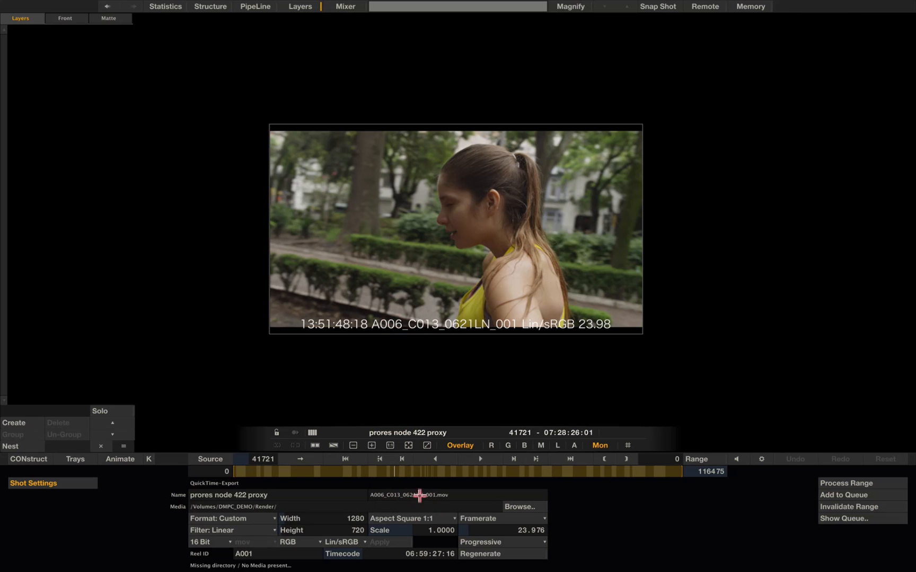
{"action": "left_click_drag", "start_coordinate": [391, 471], "coordinate": [217, 472]}
{"action": "right_click", "coordinate": [227, 212]}
{"action": "left_click", "coordinate": [234, 185]}
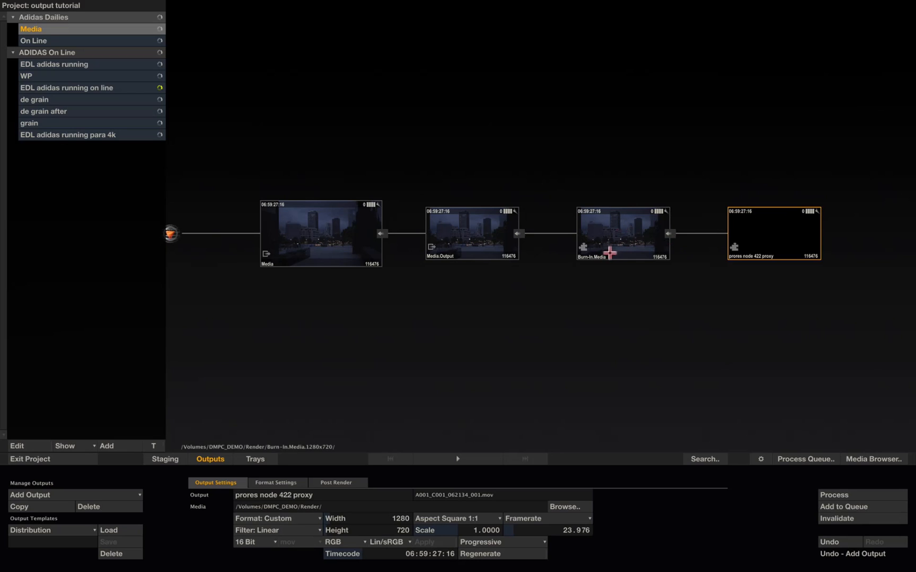
{"action": "key", "text": "Delete"}
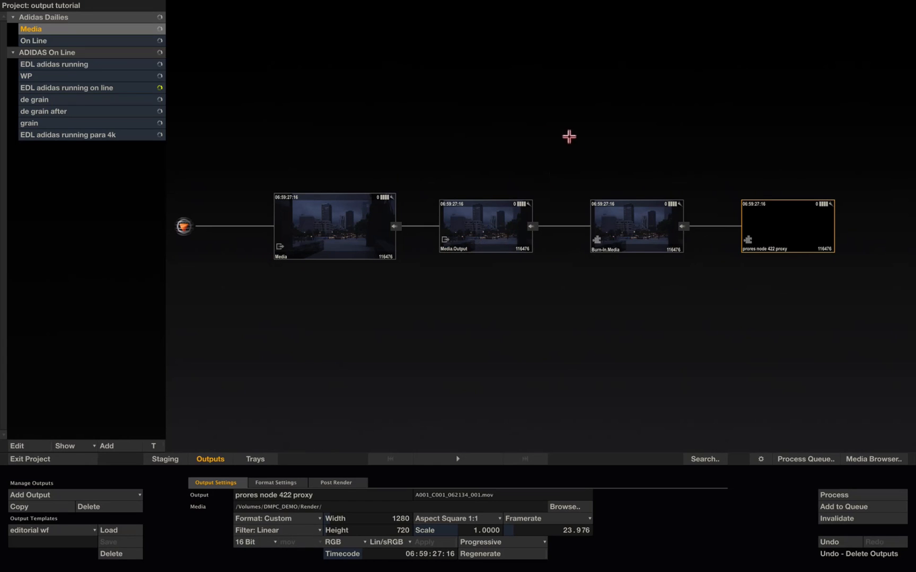
Add an MXF AMT Export output after the Burn-In.Media node, using the 720p/23.976 DNxHD 90x codec.
{"action": "left_click", "coordinate": [634, 231]}
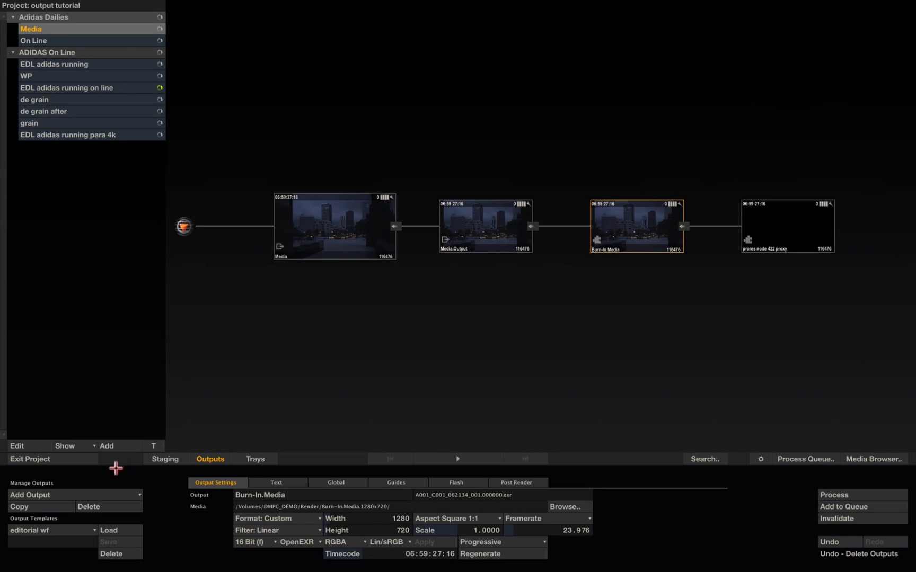
{"action": "left_click", "coordinate": [88, 493]}
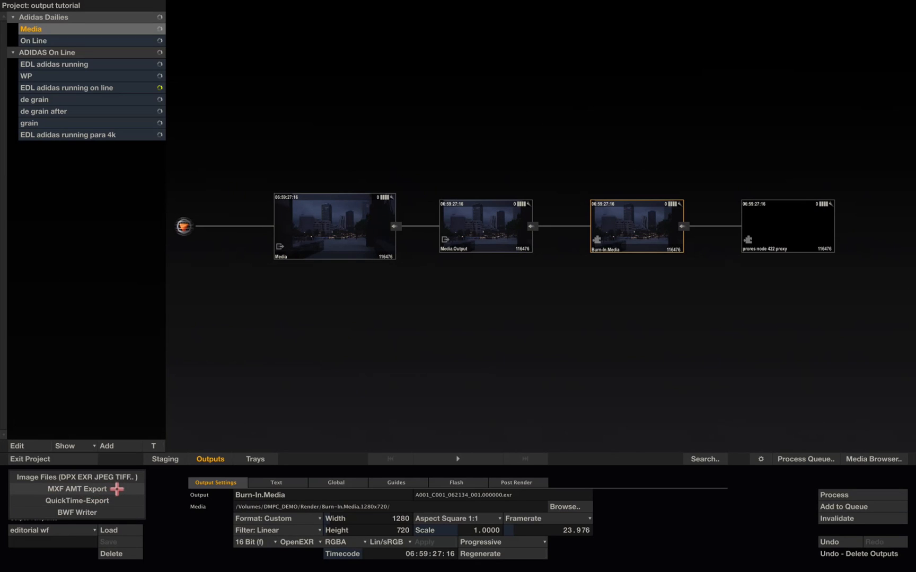
{"action": "left_click", "coordinate": [112, 489]}
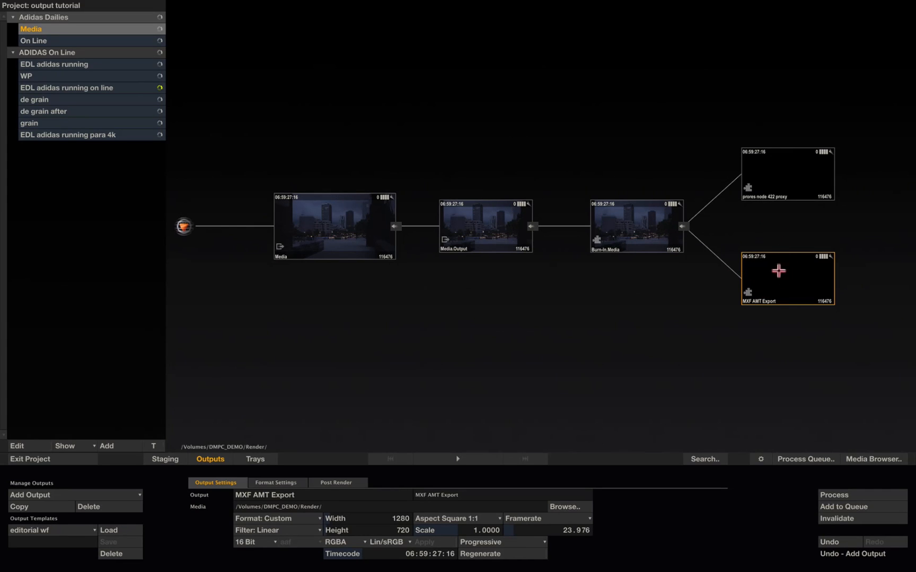
{"action": "left_click", "coordinate": [291, 481]}
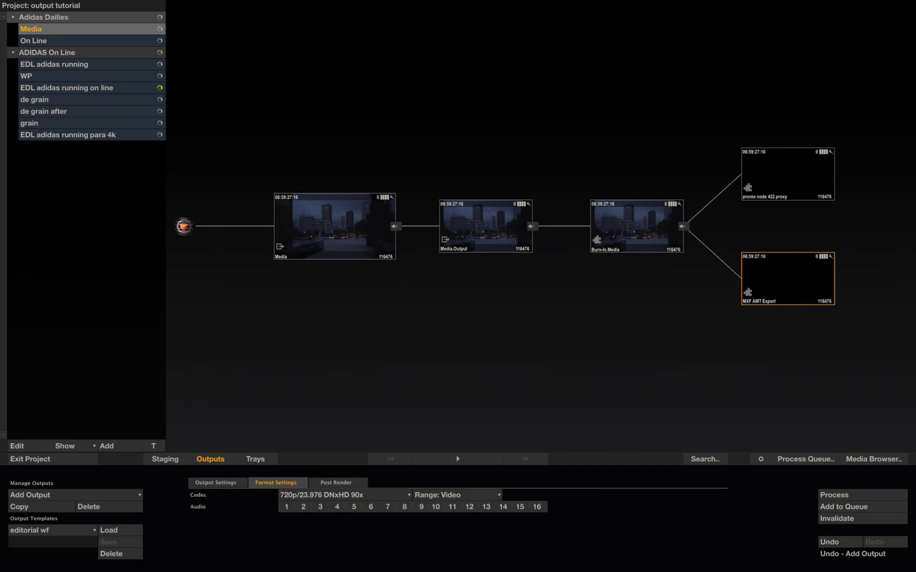
{"action": "left_click", "coordinate": [356, 495]}
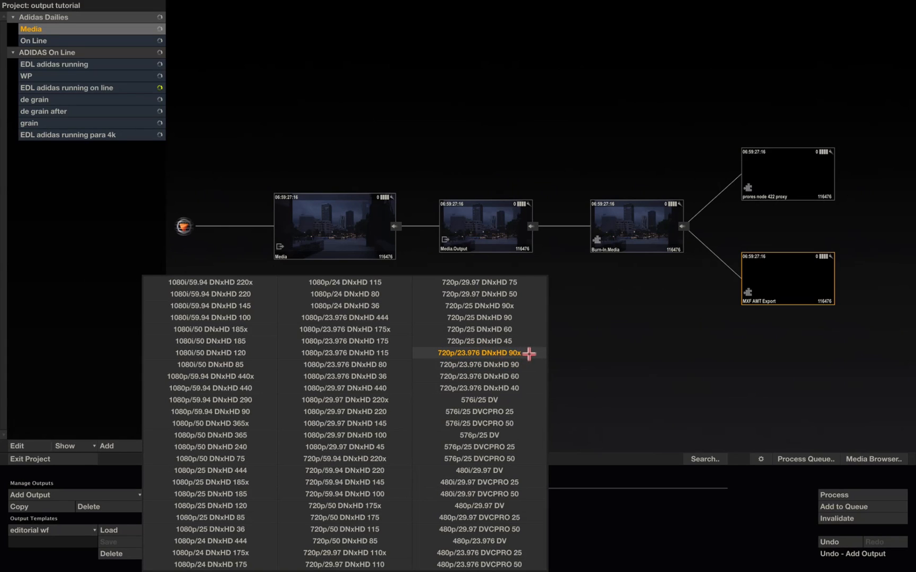
{"action": "left_click", "coordinate": [510, 353]}
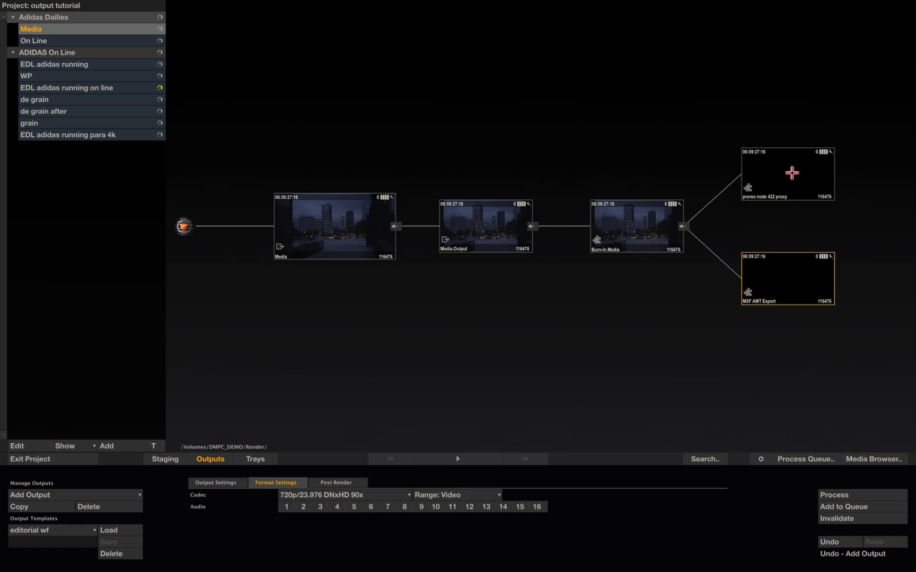
Replace the MXF AMT Export output's filename mask with the Source Filename code and apply the filename specification.
{"action": "left_click", "coordinate": [786, 181]}
{"action": "left_click", "coordinate": [778, 280]}
{"action": "left_click", "coordinate": [223, 482]}
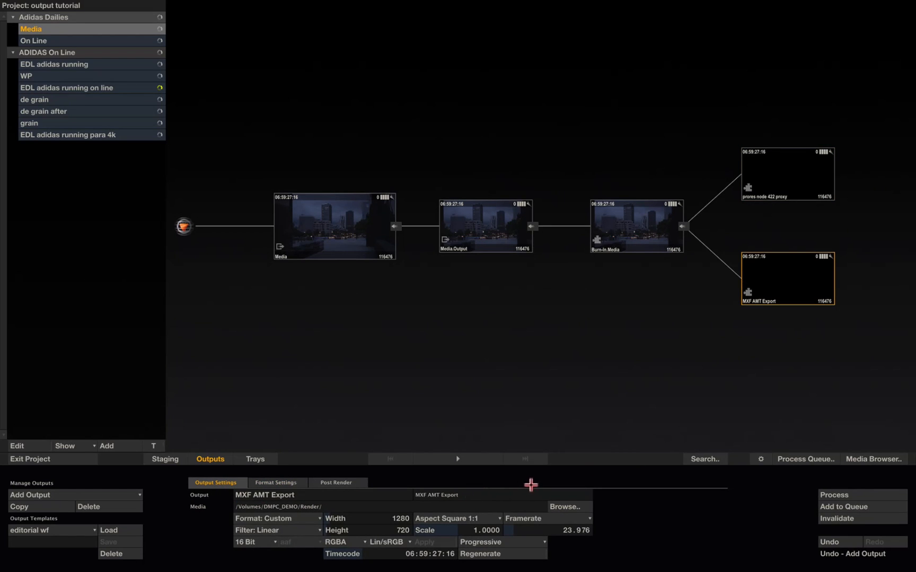
{"action": "left_click", "coordinate": [477, 496]}
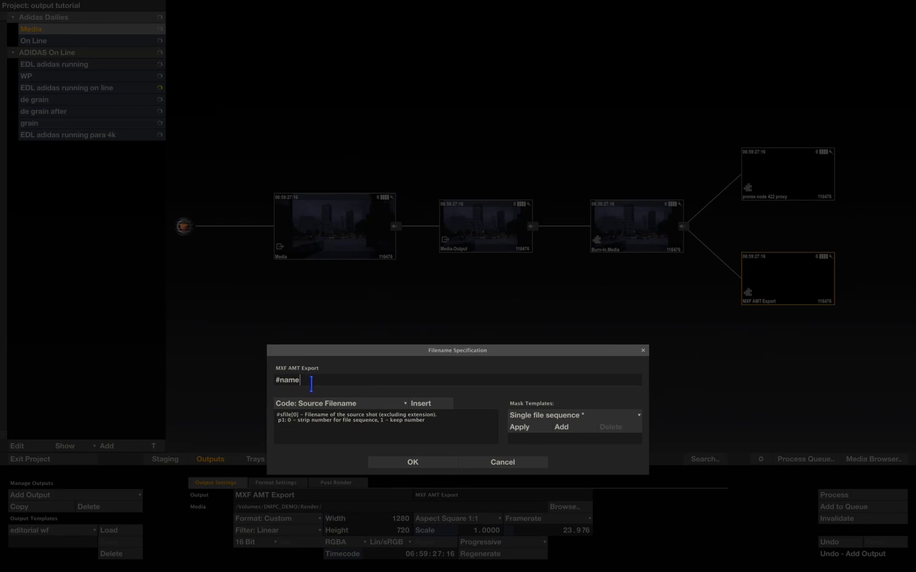
{"action": "key", "text": "BackSpace"}
{"action": "left_click", "coordinate": [332, 403]}
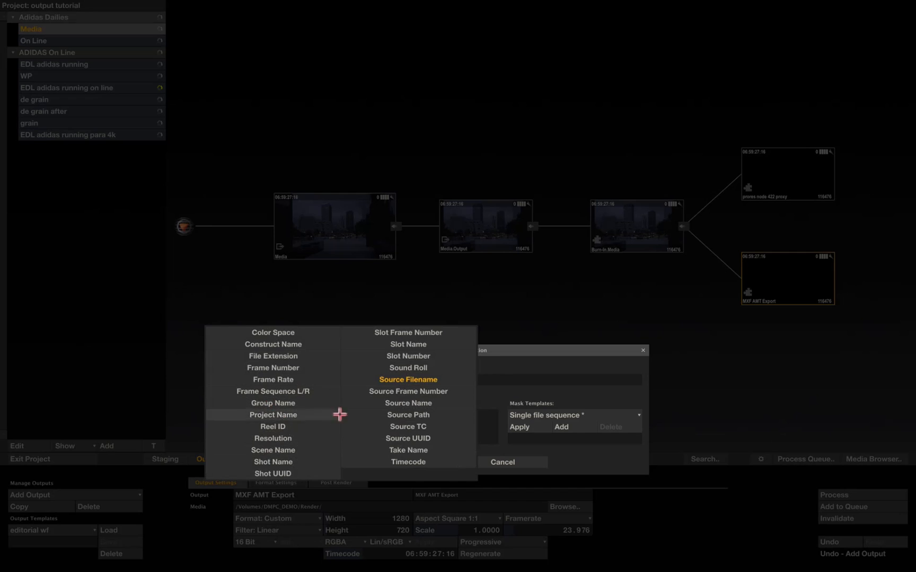
{"action": "left_click", "coordinate": [440, 380]}
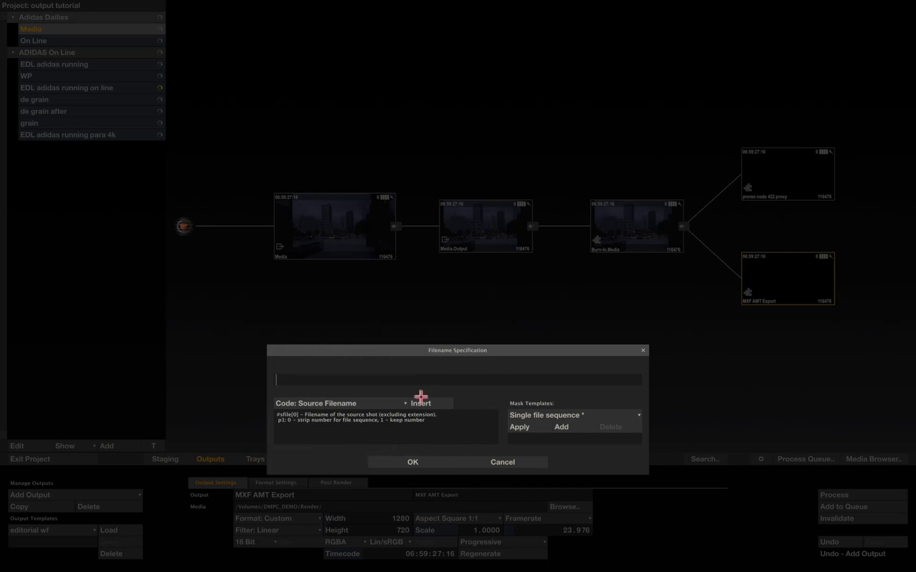
{"action": "left_click", "coordinate": [421, 404]}
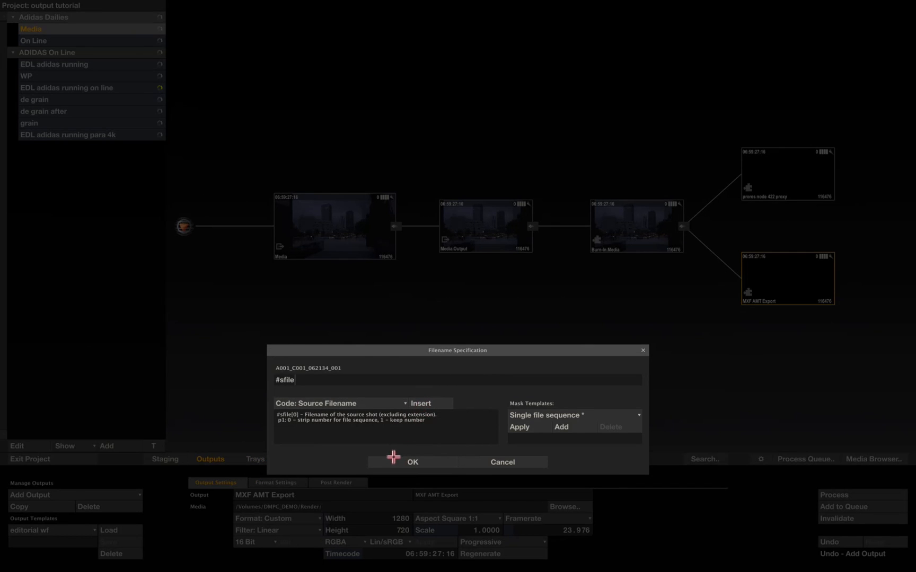
{"action": "left_click", "coordinate": [393, 463]}
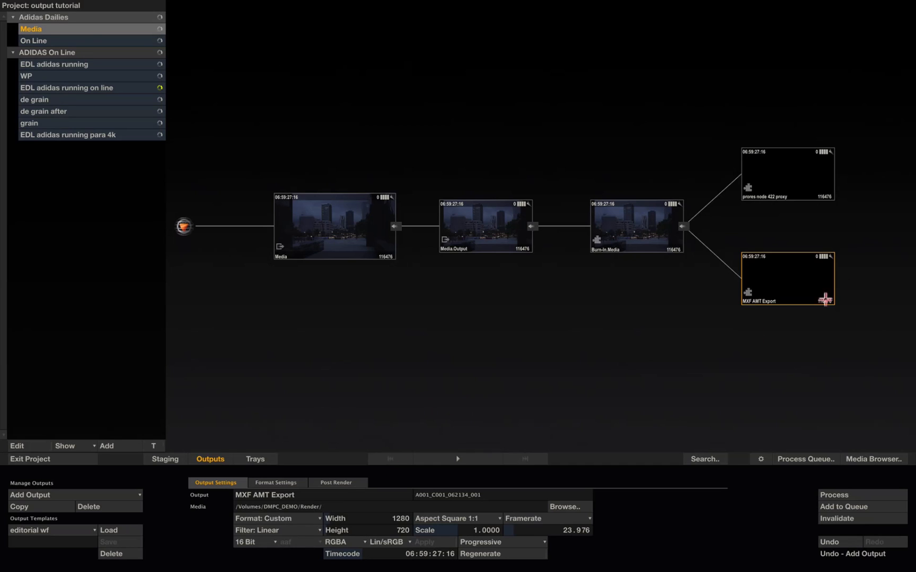
Add the prores node 422 proxy and MXF AMT Export outputs to the process queue.
{"action": "left_click", "coordinate": [797, 173]}
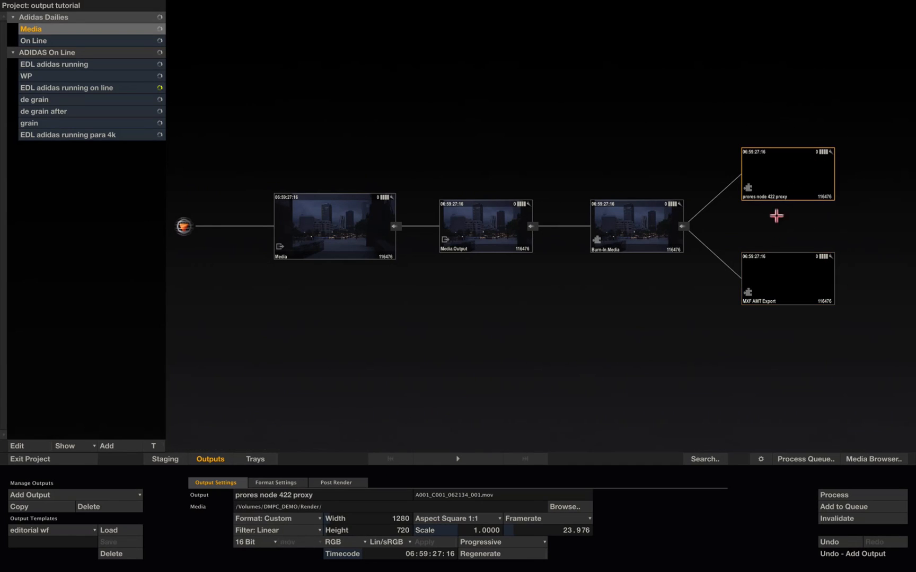
{"action": "left_click", "coordinate": [794, 280]}
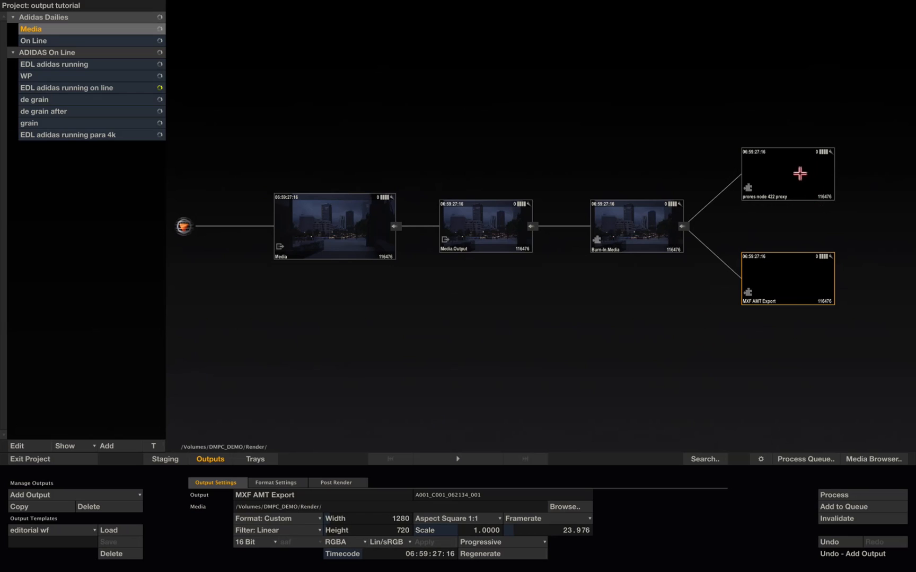
{"action": "left_click", "coordinate": [783, 168]}
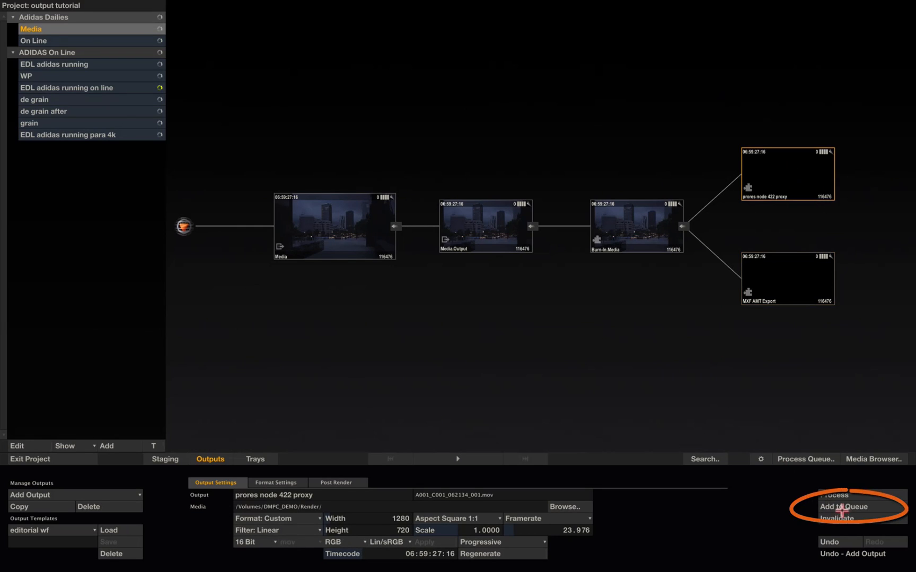
{"action": "left_click", "coordinate": [781, 282]}
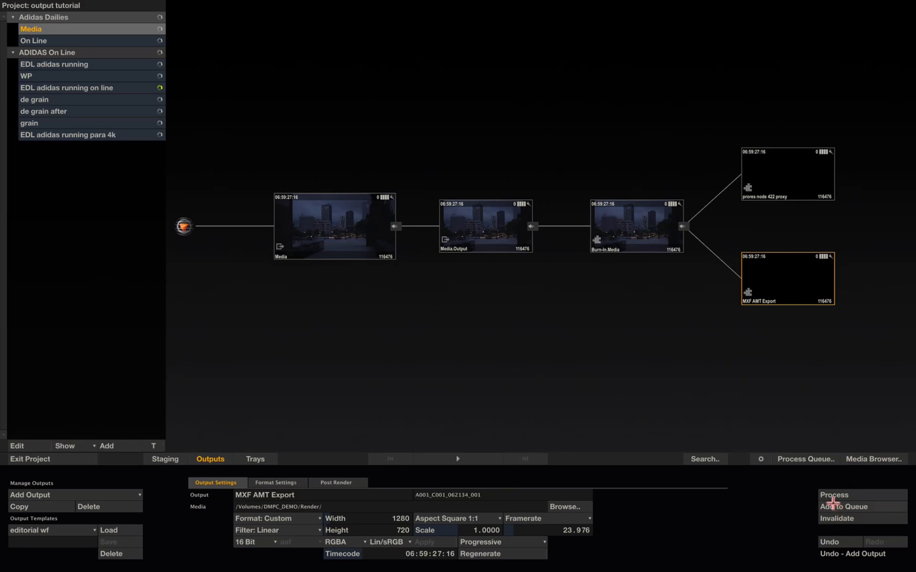
Examine the prores node 422 proxy and MXF AMT Export entries in the process queue and close it.
{"action": "left_click", "coordinate": [795, 459]}
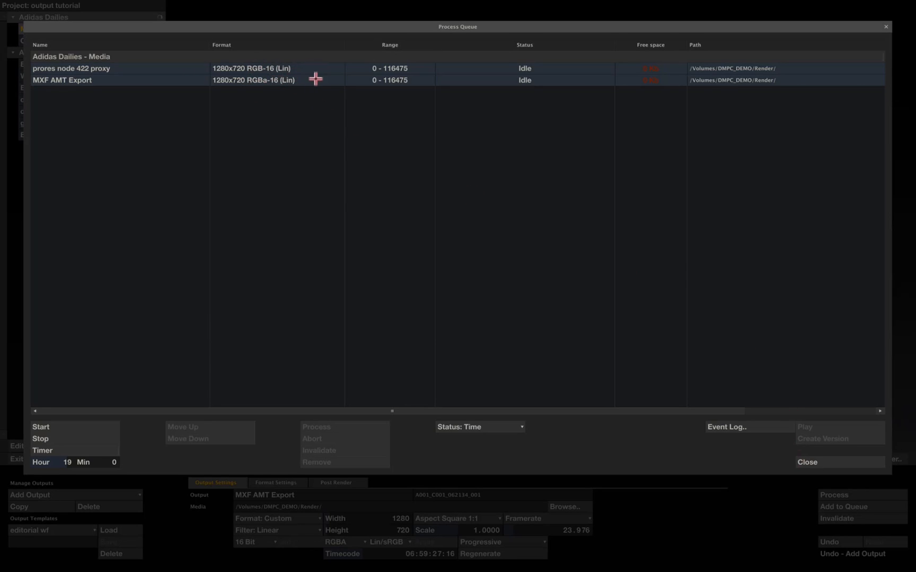
{"action": "left_click", "coordinate": [335, 70]}
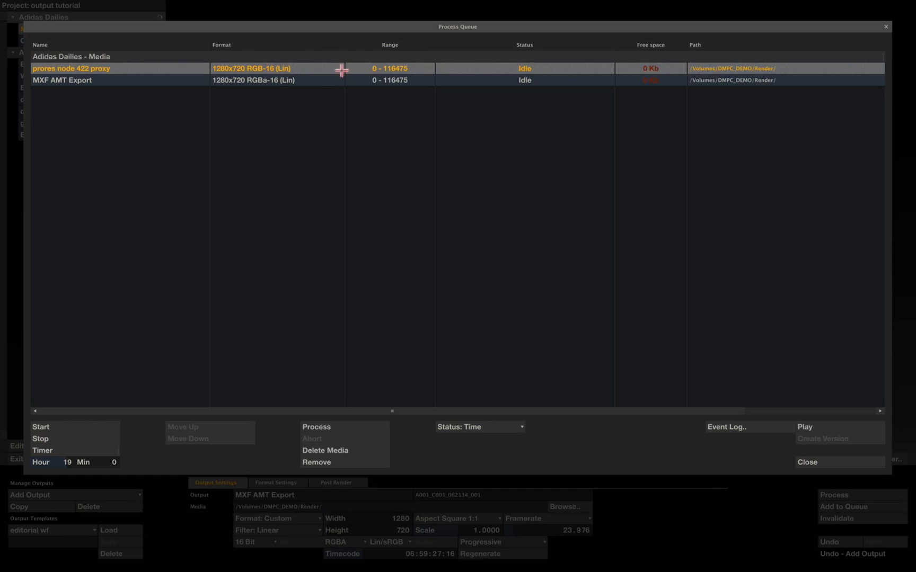
{"action": "left_click", "coordinate": [331, 81]}
{"action": "left_click", "coordinate": [329, 68]}
{"action": "left_click", "coordinate": [806, 461]}
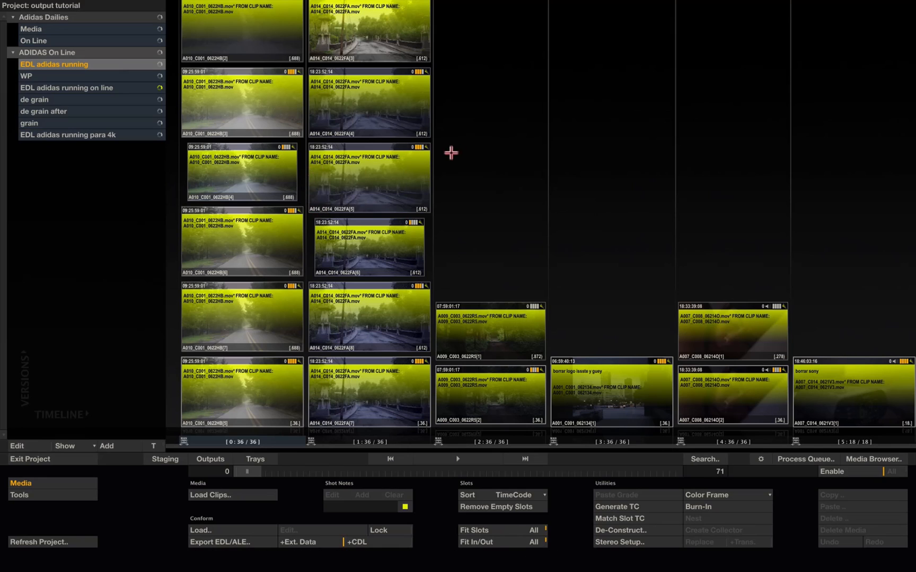
Open the output tree of the EDL adidas running timeline and add an Image Files output after its main node.
{"action": "left_click", "coordinate": [210, 459]}
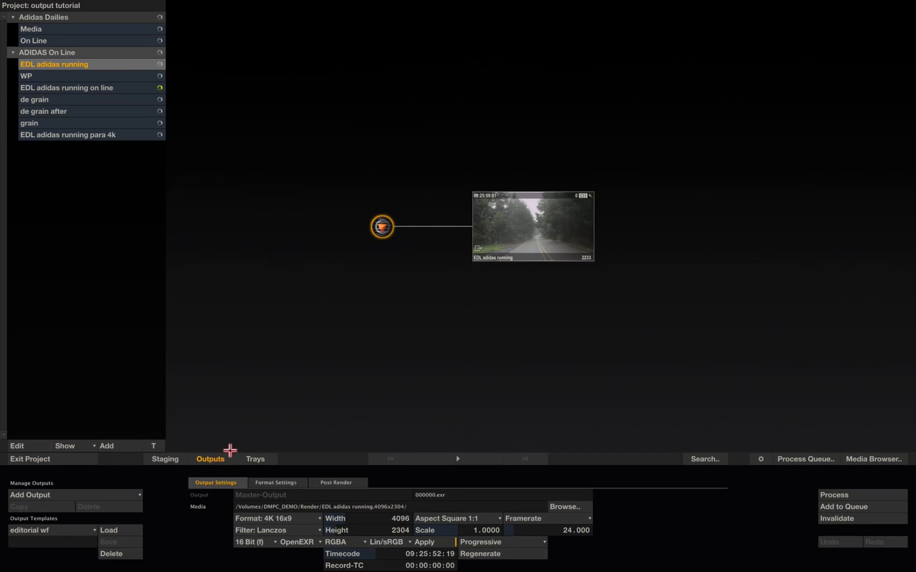
{"action": "left_click", "coordinate": [544, 213]}
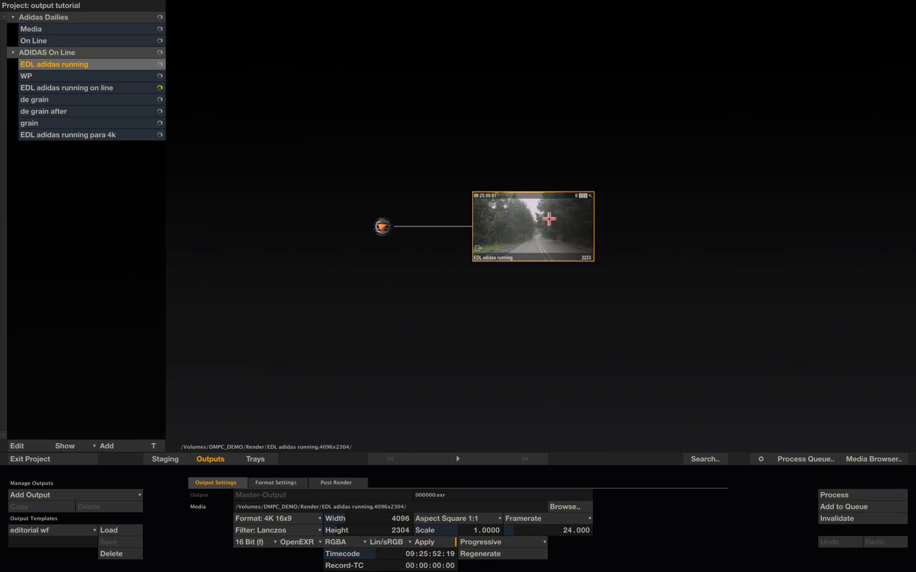
{"action": "left_click", "coordinate": [85, 494]}
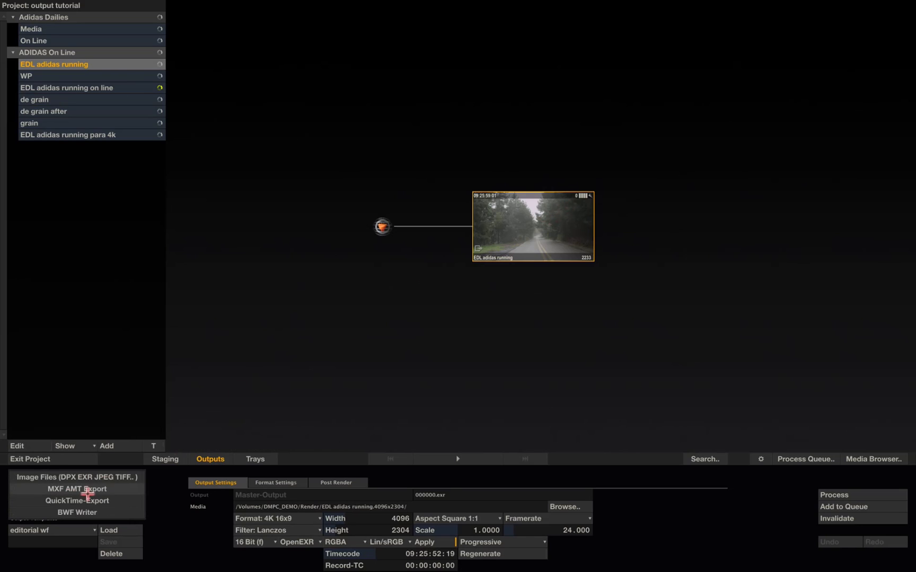
{"action": "left_click", "coordinate": [118, 477]}
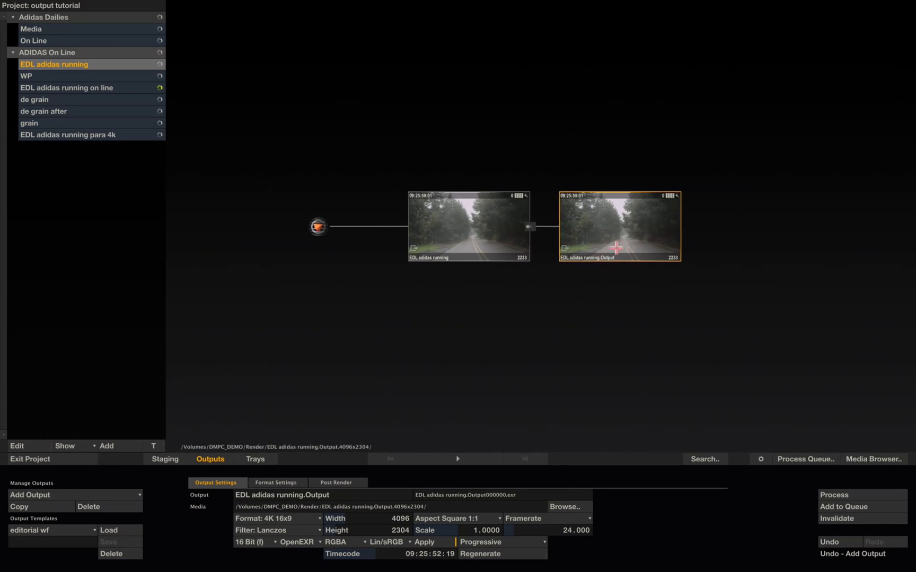
Set the new image output's format to 2K 16x9 and check its input scaling options.
{"action": "left_click", "coordinate": [286, 518]}
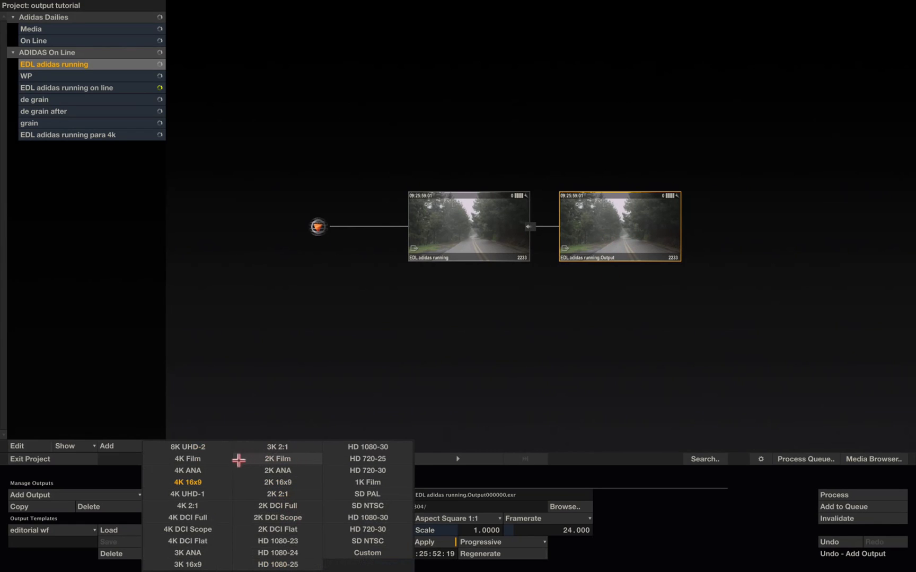
{"action": "left_click", "coordinate": [307, 481]}
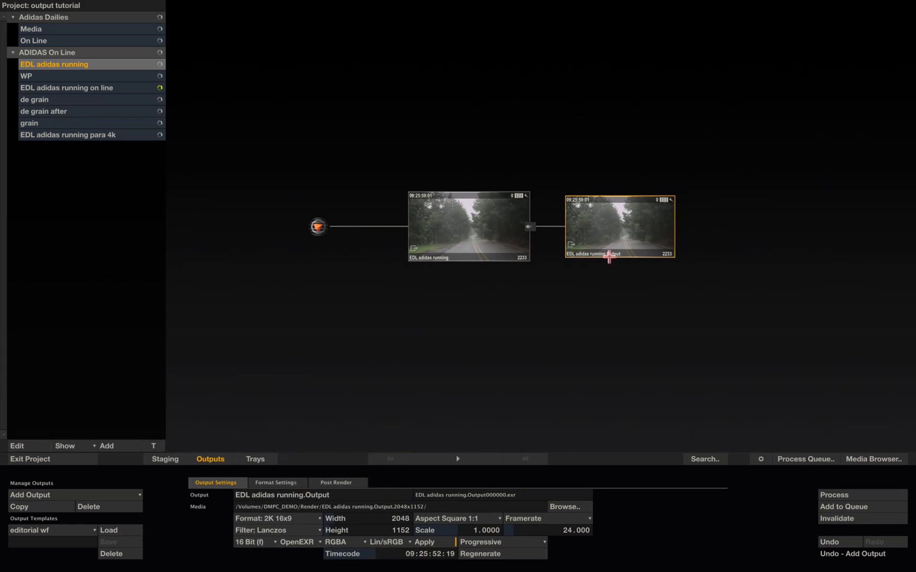
{"action": "left_click", "coordinate": [284, 483]}
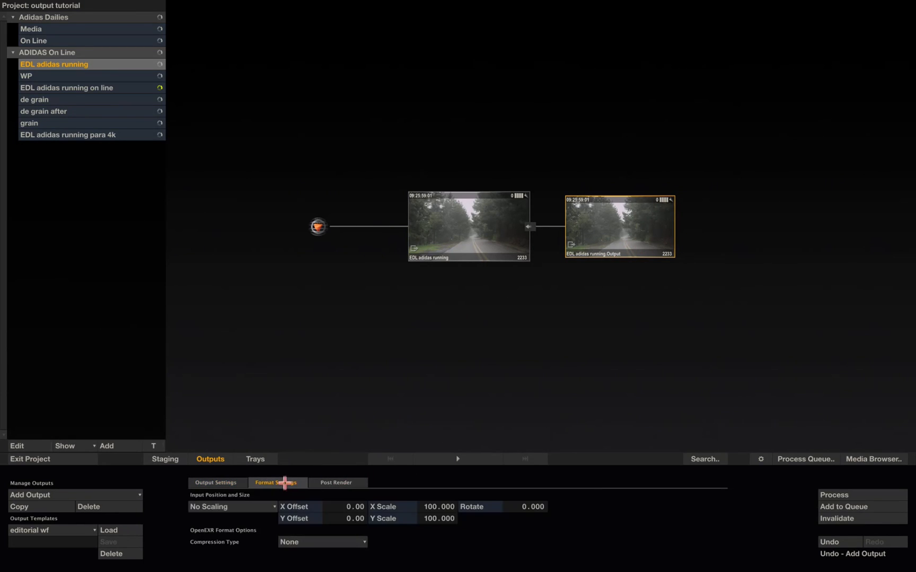
{"action": "left_click", "coordinate": [227, 508]}
{"action": "left_click", "coordinate": [229, 484]}
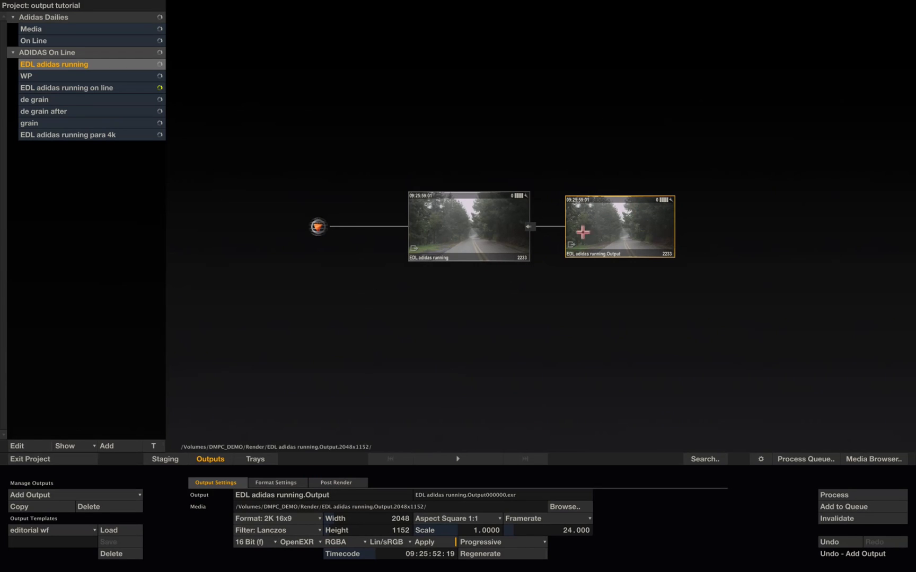
Set the image output's file type to DPX at 10 Bit, keeping the Lin/sRGB color space.
{"action": "left_click", "coordinate": [306, 542]}
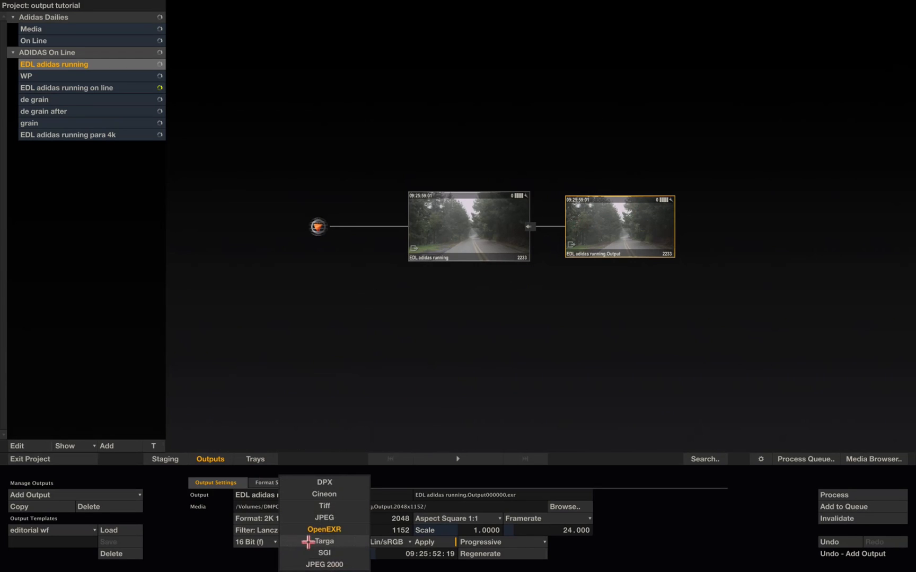
{"action": "left_click", "coordinate": [340, 481]}
{"action": "left_click", "coordinate": [270, 538]}
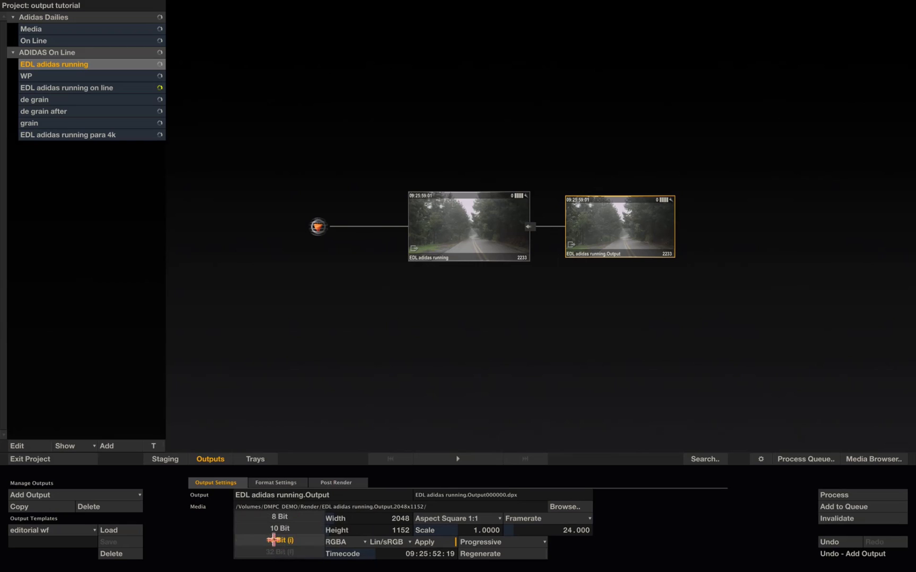
{"action": "left_click", "coordinate": [291, 526]}
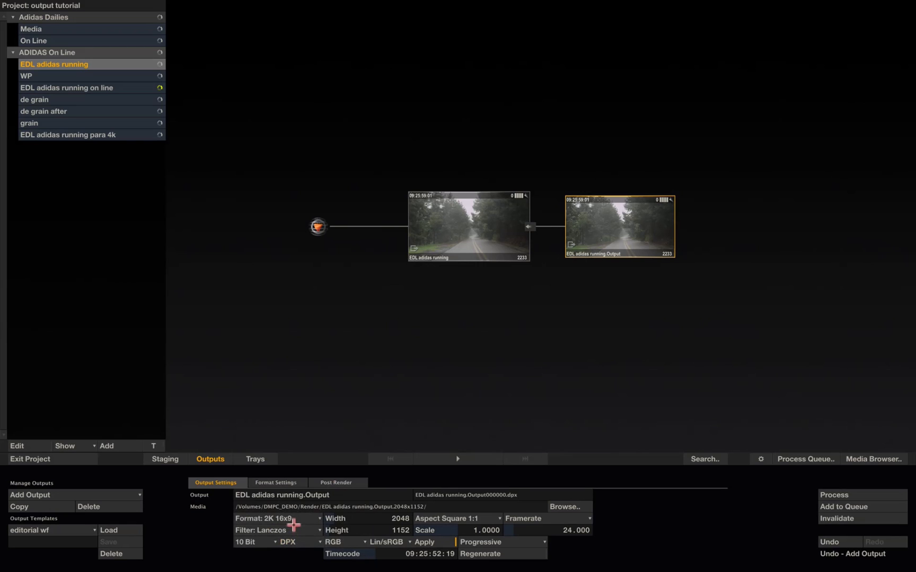
{"action": "left_click", "coordinate": [393, 542]}
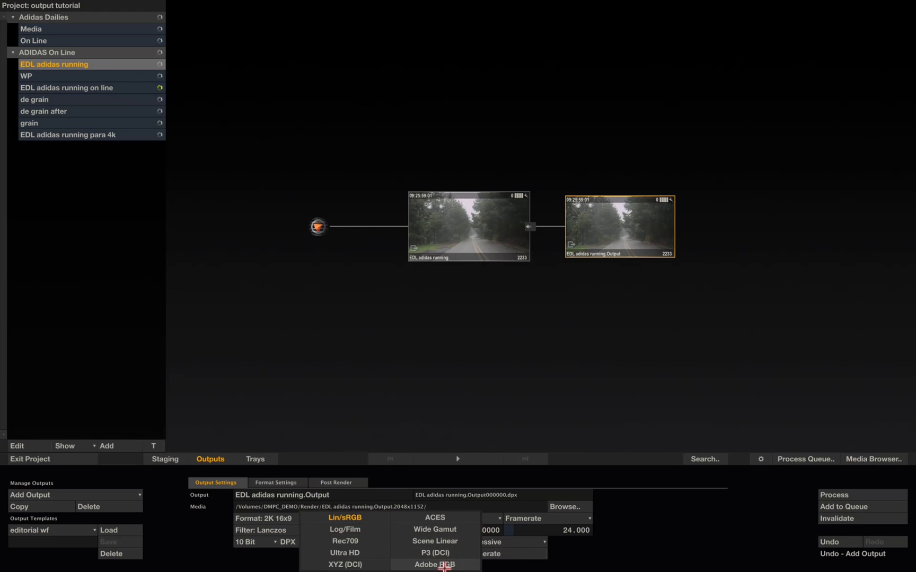
{"action": "left_click", "coordinate": [366, 518]}
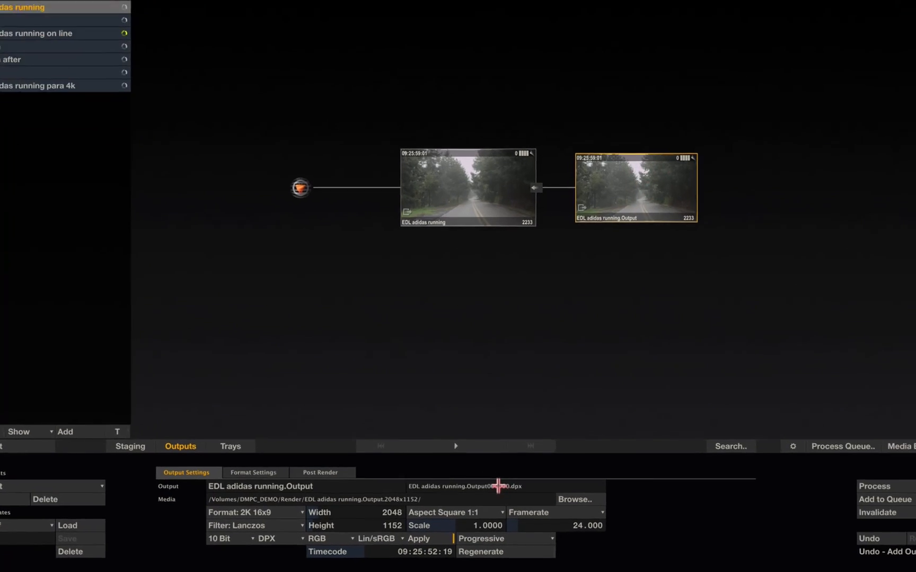
Insert a period between the name and frame codes in the DPX filename mask, giving #name.#frame[6].#ext.
{"action": "left_click", "coordinate": [498, 487]}
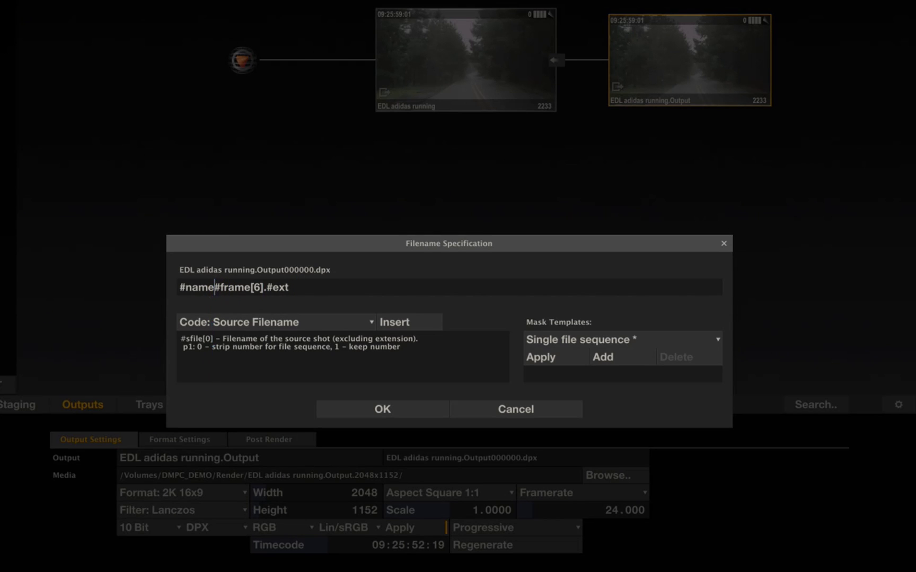
{"action": "type", "text": "."}
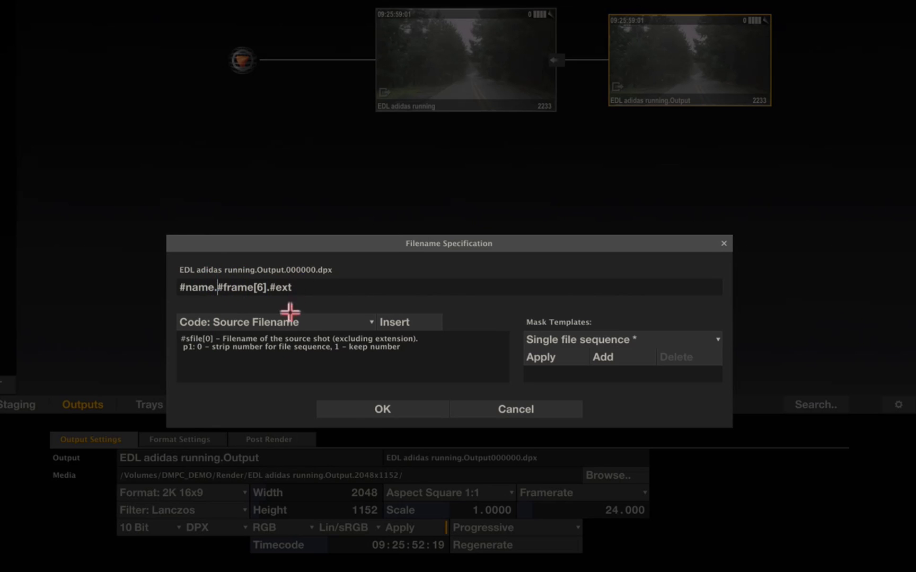
{"action": "left_click", "coordinate": [385, 411]}
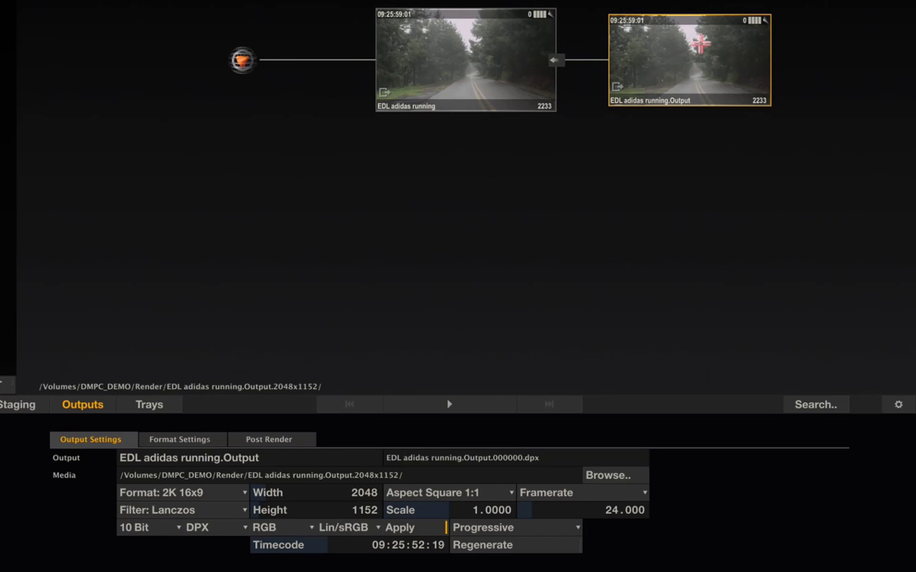
Rename the DPX output as master 2k.
{"action": "left_click_drag", "start_coordinate": [298, 460], "coordinate": [74, 464]}
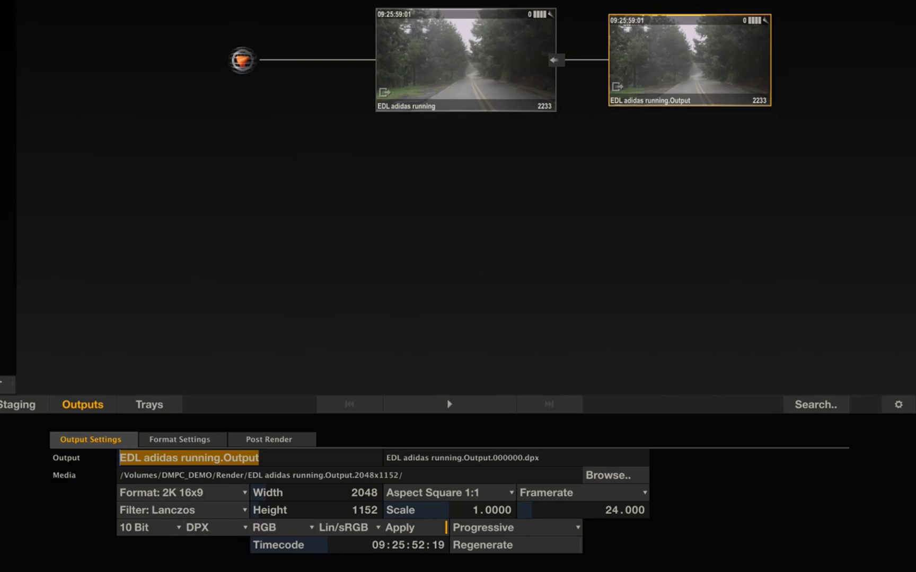
{"action": "type", "text": "master 2"}
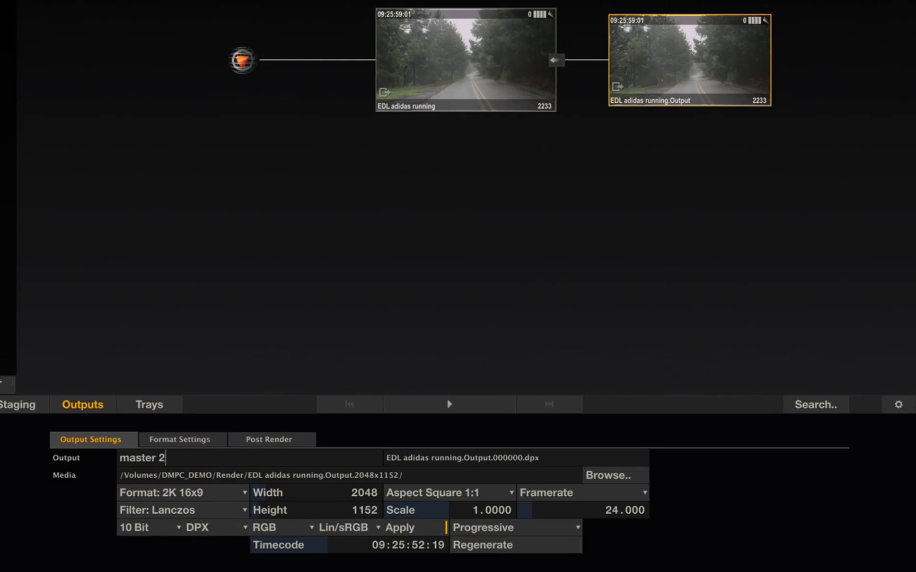
{"action": "type", "text": "k"}
{"action": "key", "text": "Return"}
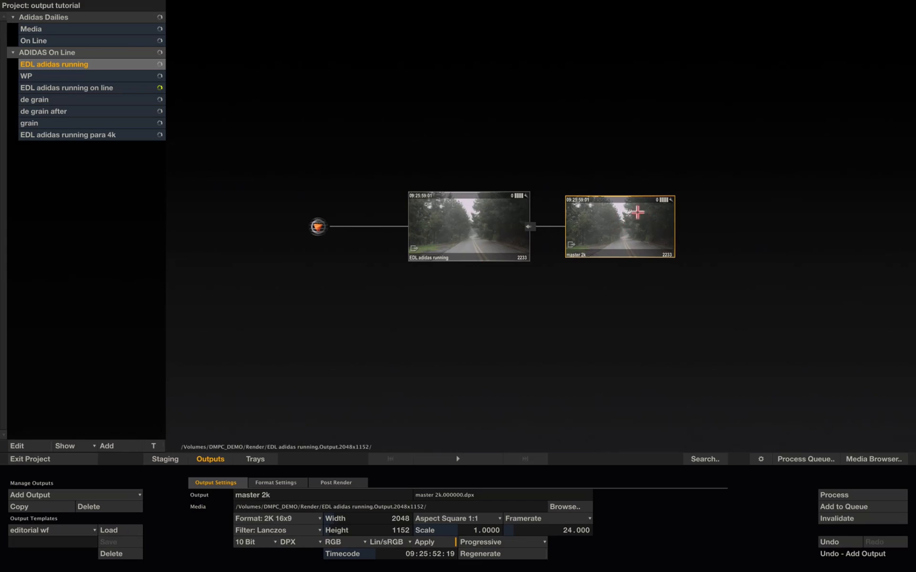
Add a QuickTime-Export output after the master 2k node and name it QT prores 444.
{"action": "left_click", "coordinate": [113, 493]}
{"action": "left_click", "coordinate": [121, 497]}
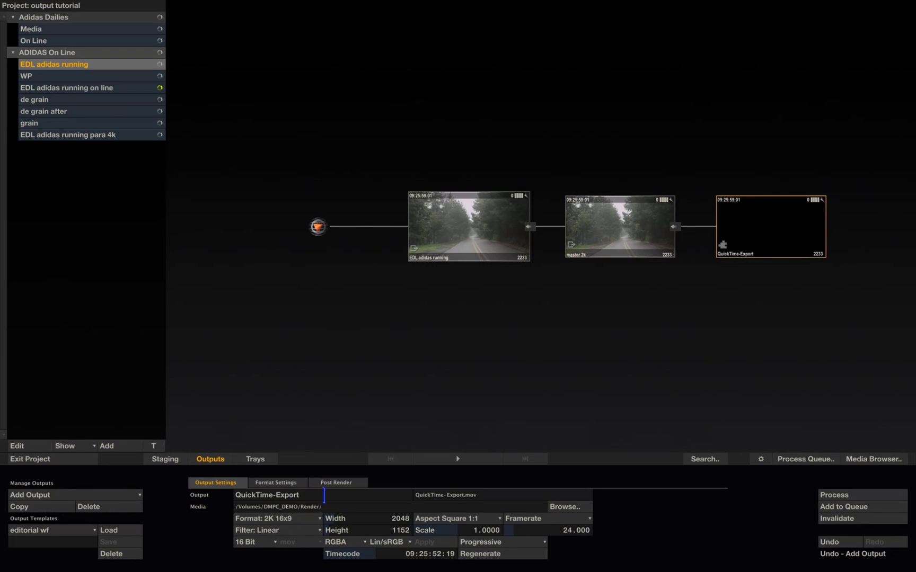
{"action": "left_click_drag", "start_coordinate": [324, 495], "coordinate": [194, 495]}
{"action": "type", "text": "Q"}
{"action": "type", "text": "T prores 444"}
{"action": "key", "text": "Return"}
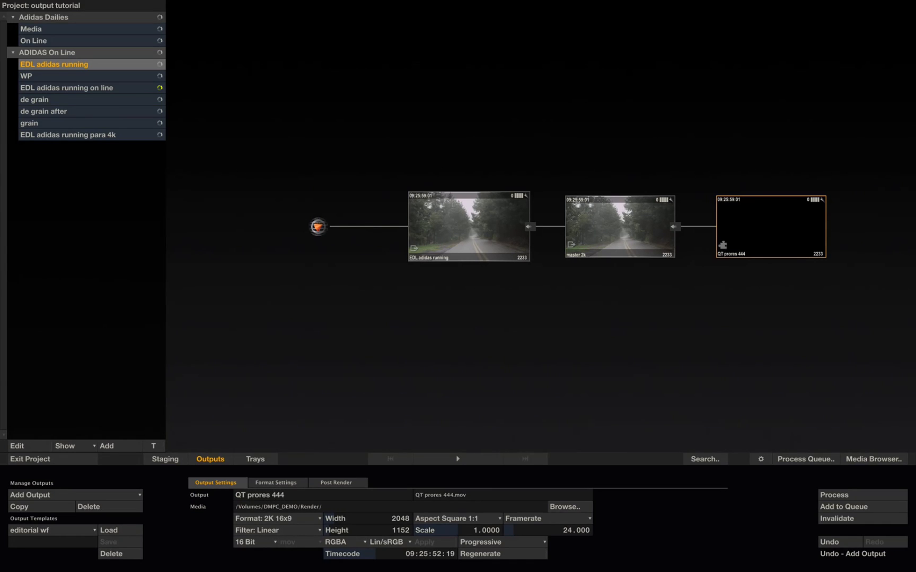
Set the QT prores 444 output to Apple ProRes 4444 with stereo audio on channels 1 and 2 at PCM Lossless quality.
{"action": "left_click", "coordinate": [293, 480]}
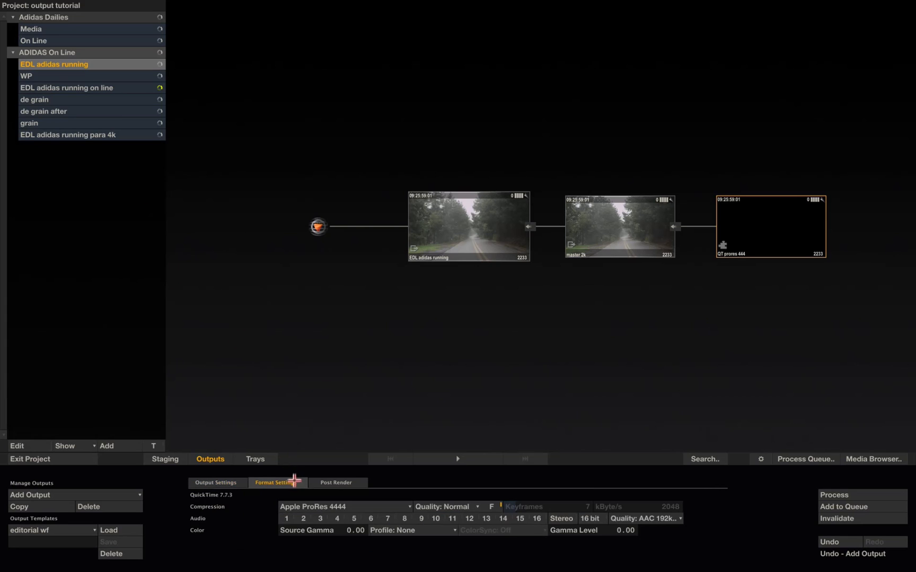
{"action": "left_click", "coordinate": [358, 510]}
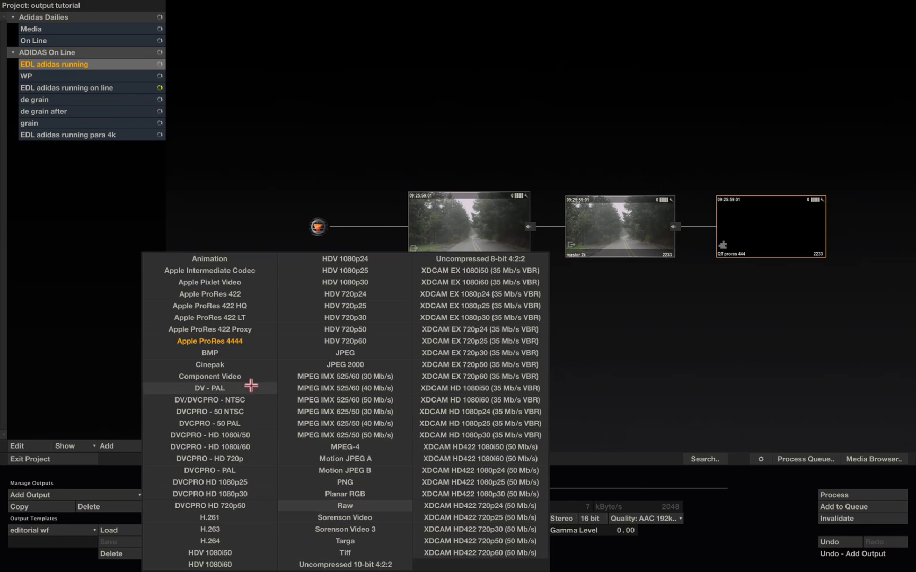
{"action": "left_click", "coordinate": [253, 339]}
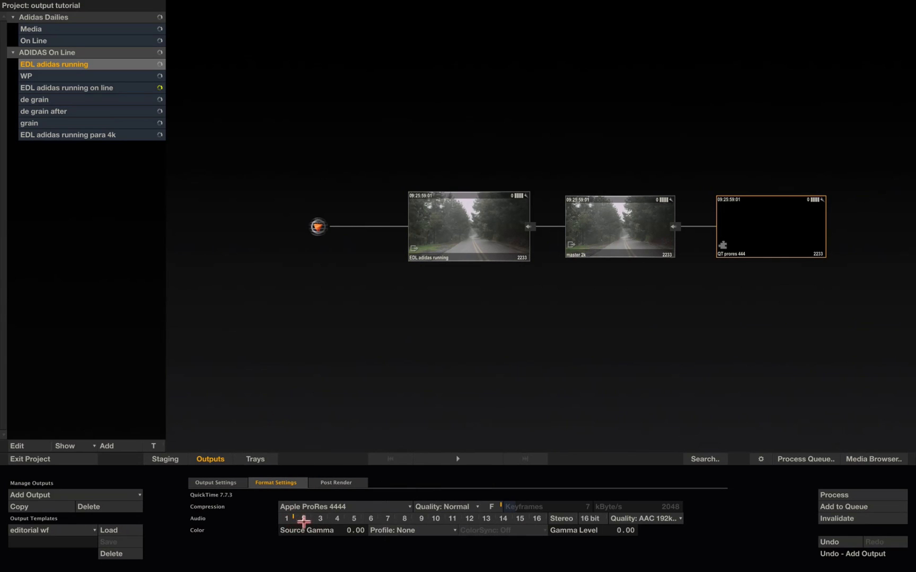
{"action": "left_click", "coordinate": [563, 521]}
{"action": "left_click", "coordinate": [666, 518]}
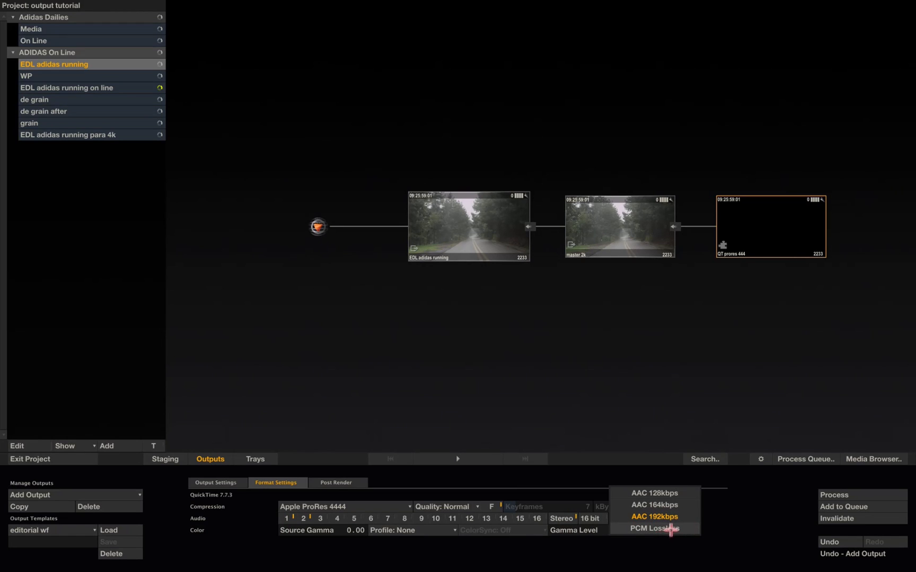
{"action": "left_click", "coordinate": [671, 530]}
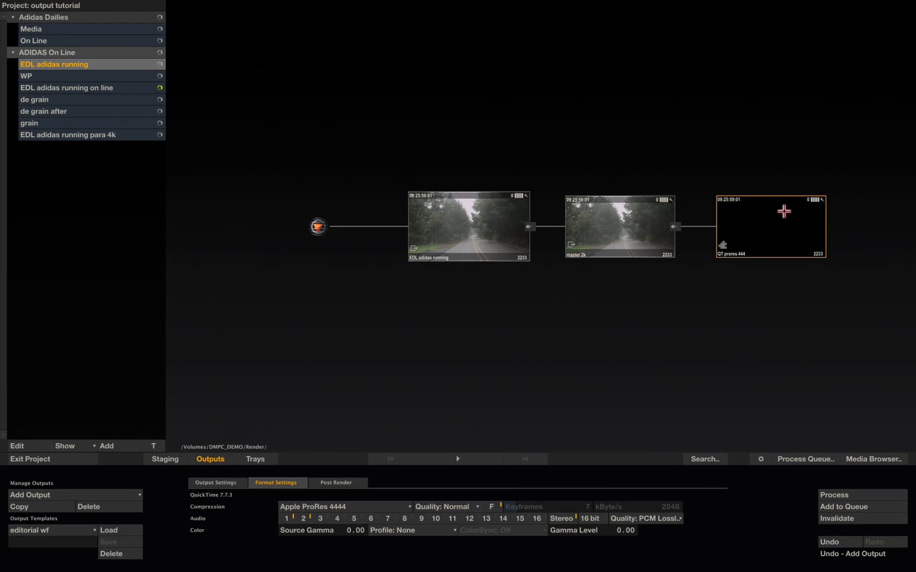
Add a second QuickTime-Export output after the master 2k node.
{"action": "left_click", "coordinate": [627, 218]}
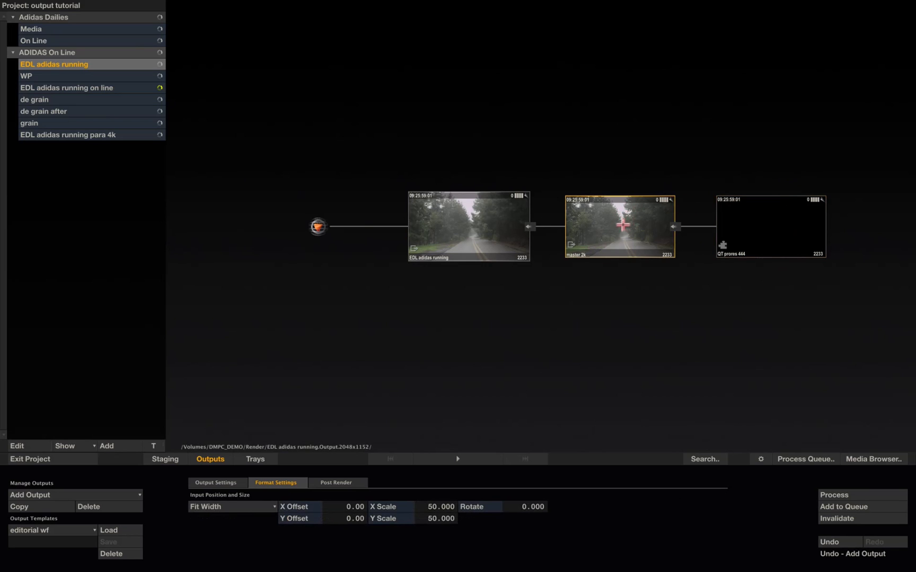
{"action": "left_click", "coordinate": [79, 492]}
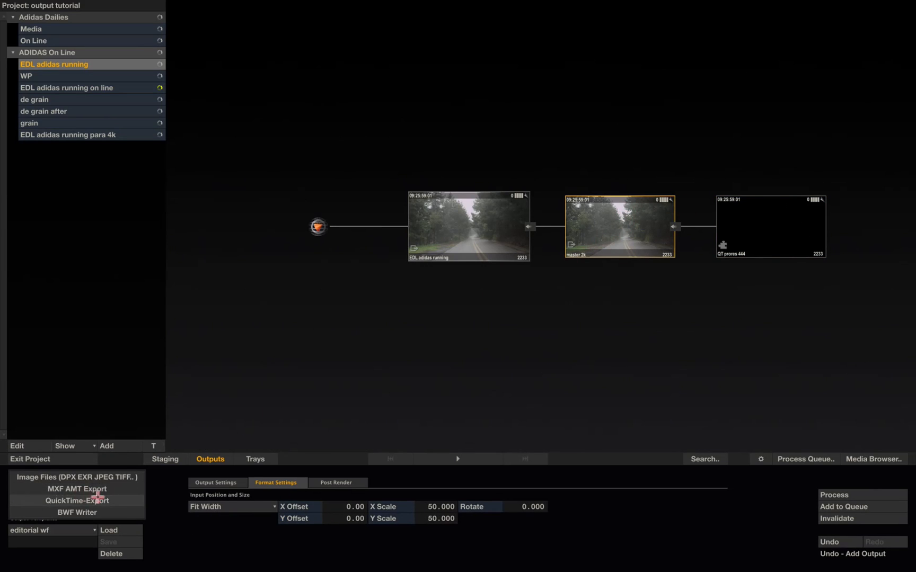
{"action": "left_click", "coordinate": [120, 500]}
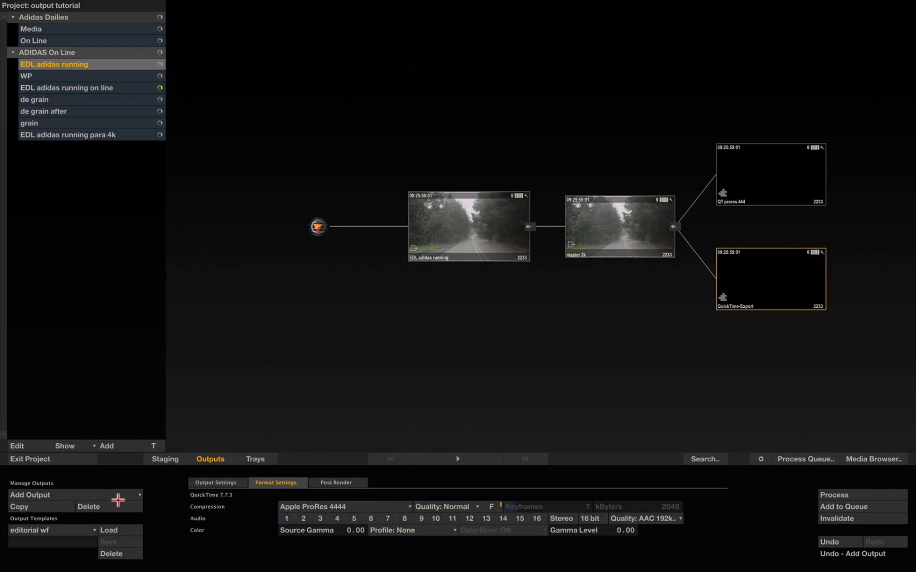
Rename the QT prores 444 output as master QT prores 444.
{"action": "left_click", "coordinate": [762, 193]}
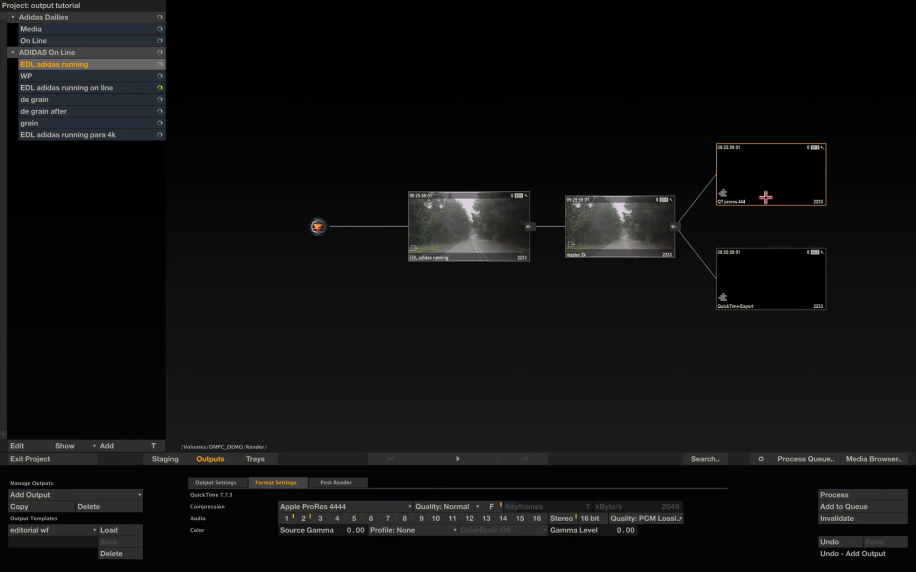
{"action": "left_click", "coordinate": [215, 483]}
{"action": "left_click", "coordinate": [236, 495]}
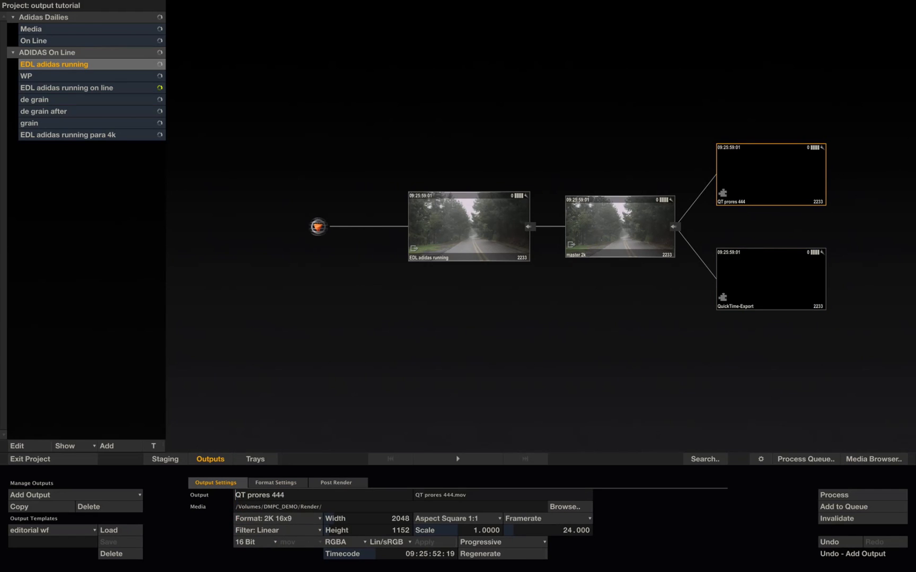
{"action": "type", "text": "master"}
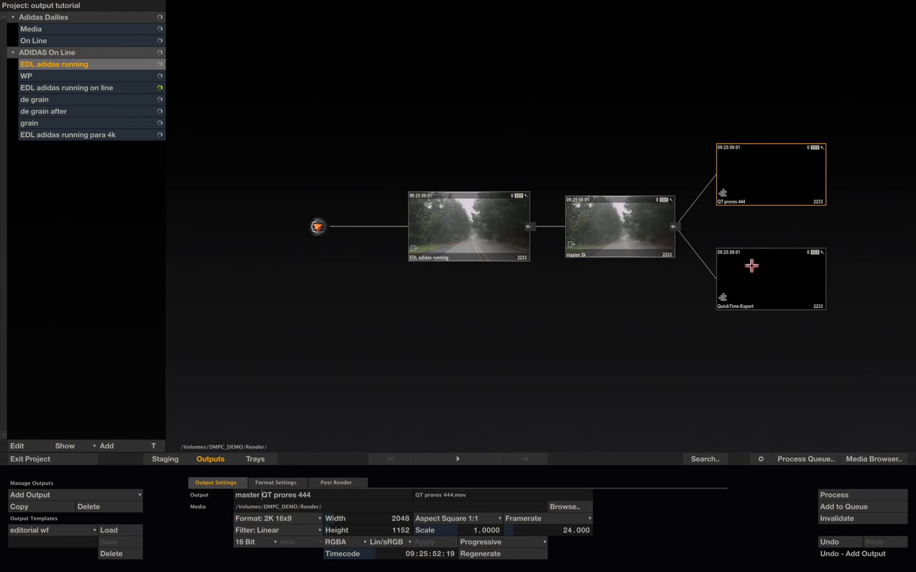
Rename the new QuickTime-Export output as mster QT h264.
{"action": "left_click", "coordinate": [769, 273]}
{"action": "left_click_drag", "start_coordinate": [316, 495], "coordinate": [168, 496]}
{"action": "type", "text": "ms"}
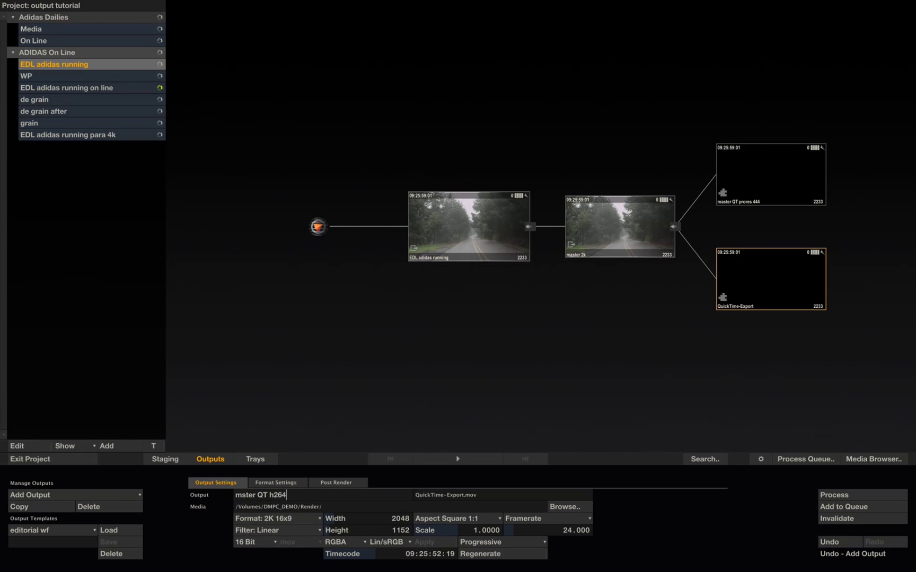
{"action": "key", "text": "Return"}
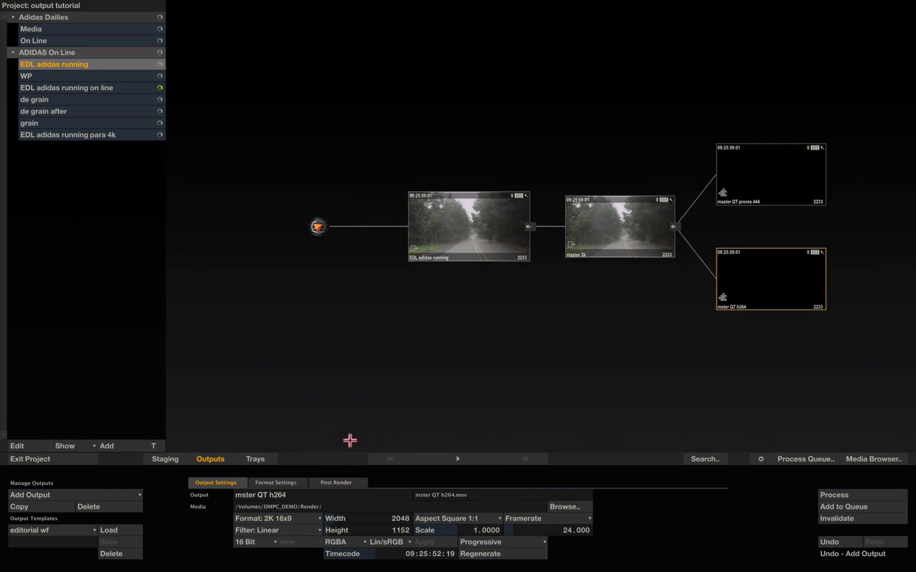
Set the mster QT h264 output to H.264 with 16 bit stereo audio on channels 1 and 2 at AAC 192kbps.
{"action": "left_click", "coordinate": [291, 487]}
{"action": "left_click", "coordinate": [346, 507]}
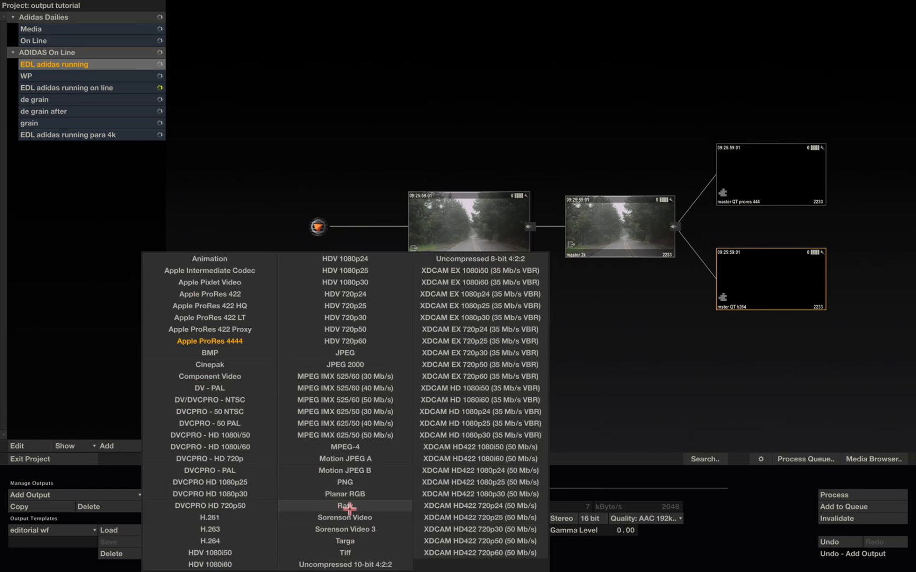
{"action": "left_click", "coordinate": [231, 542]}
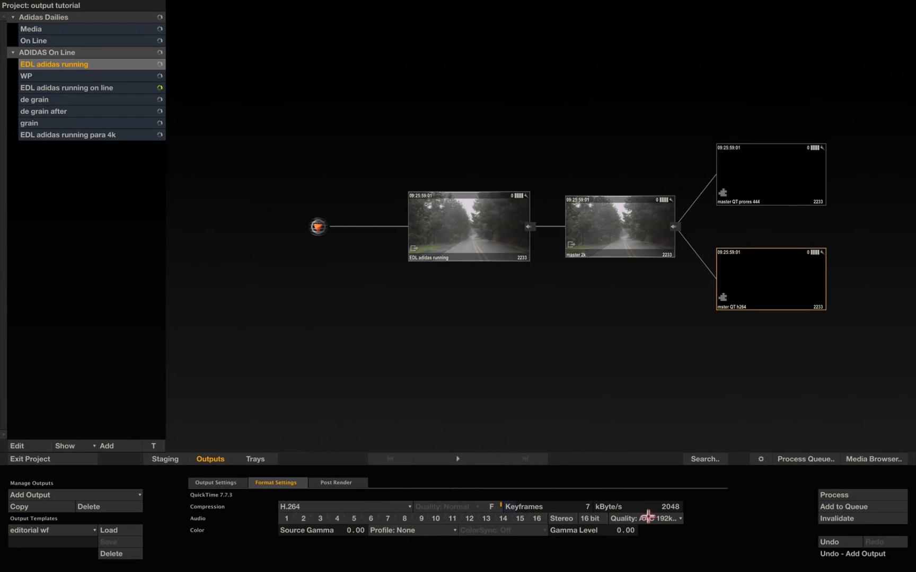
{"action": "left_click", "coordinate": [305, 520]}
{"action": "left_click", "coordinate": [568, 518]}
{"action": "left_click", "coordinate": [678, 518]}
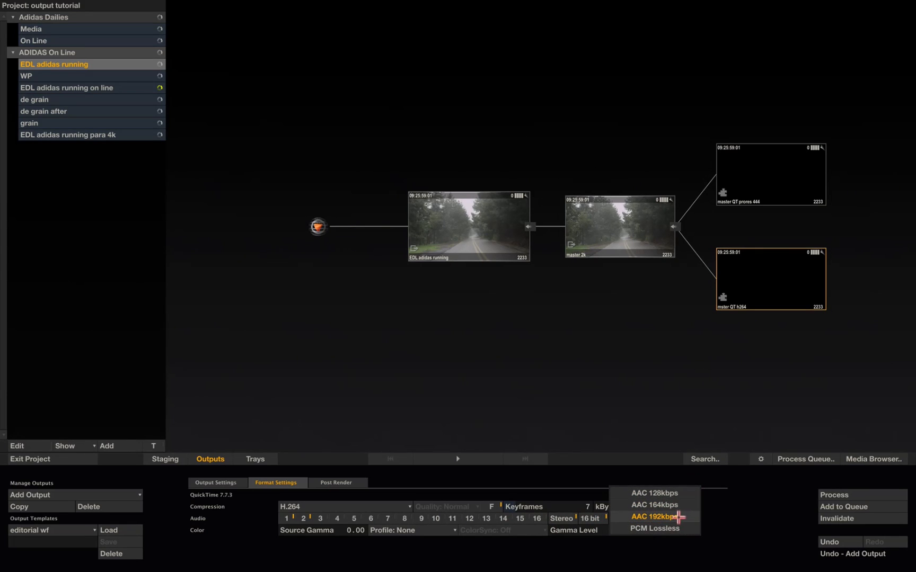
{"action": "left_click", "coordinate": [683, 517]}
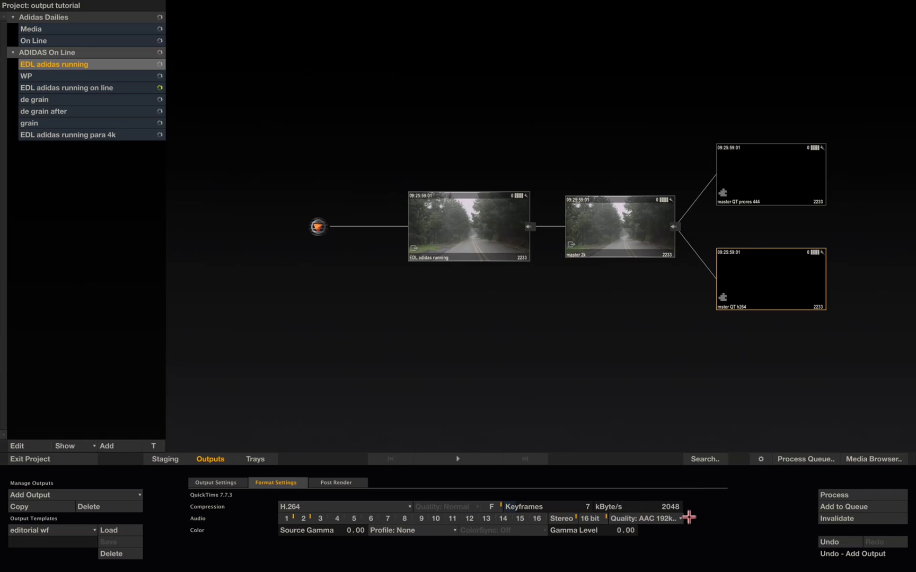
Review the output settings of the master 2k node and the two QuickTime outputs it feeds.
{"action": "left_click", "coordinate": [224, 484]}
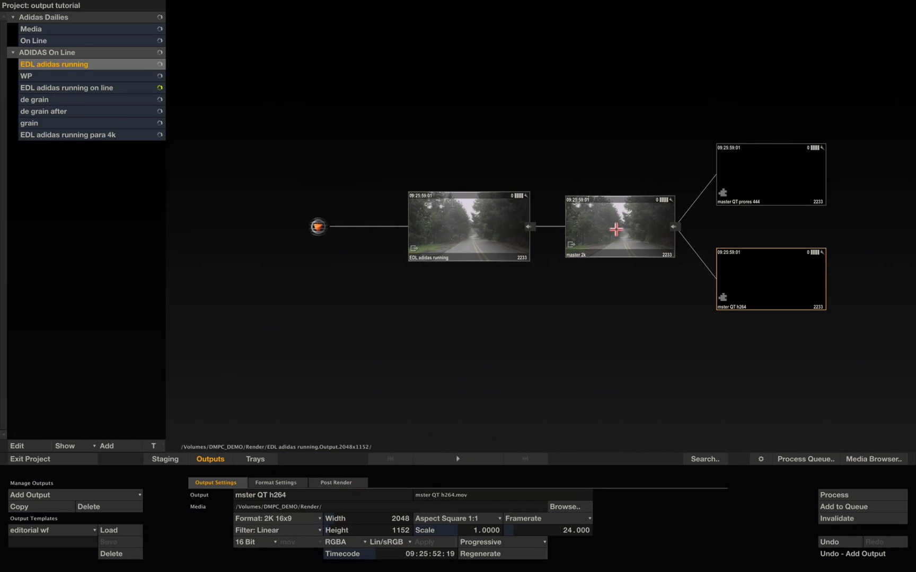
{"action": "left_click", "coordinate": [616, 229]}
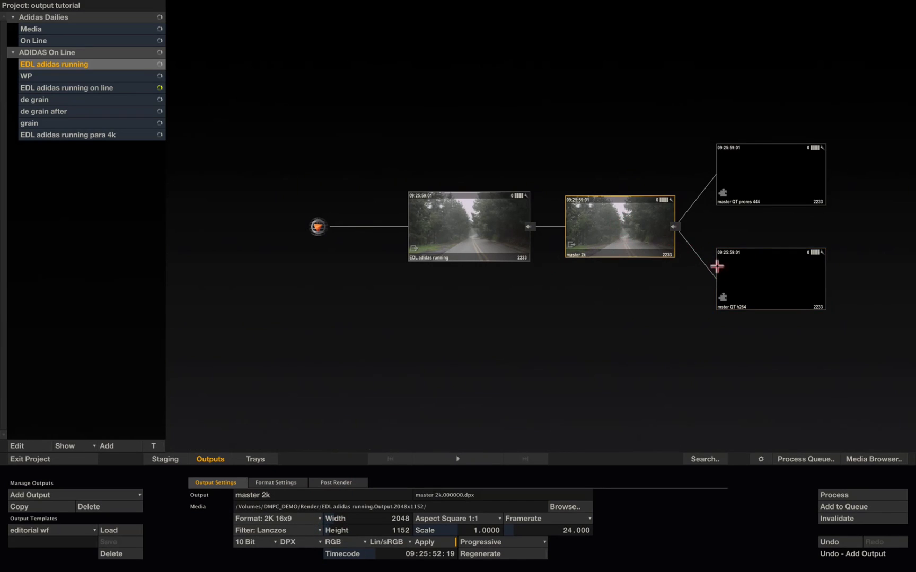
{"action": "left_click", "coordinate": [731, 256]}
{"action": "left_click", "coordinate": [742, 164]}
{"action": "left_click", "coordinate": [643, 220]}
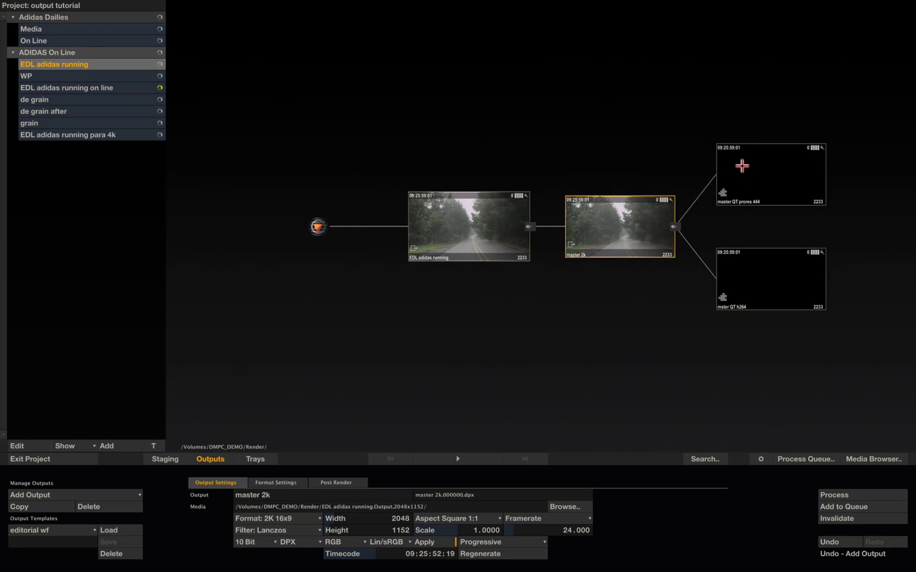
{"action": "left_click", "coordinate": [742, 166]}
{"action": "left_click", "coordinate": [652, 235]}
{"action": "left_click", "coordinate": [729, 280]}
{"action": "left_click", "coordinate": [651, 238]}
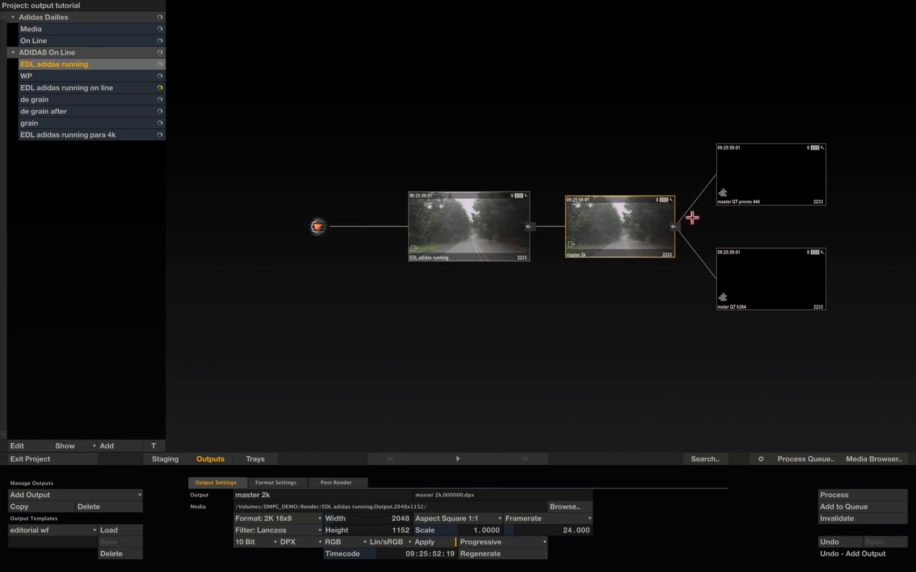
{"action": "left_click", "coordinate": [758, 162]}
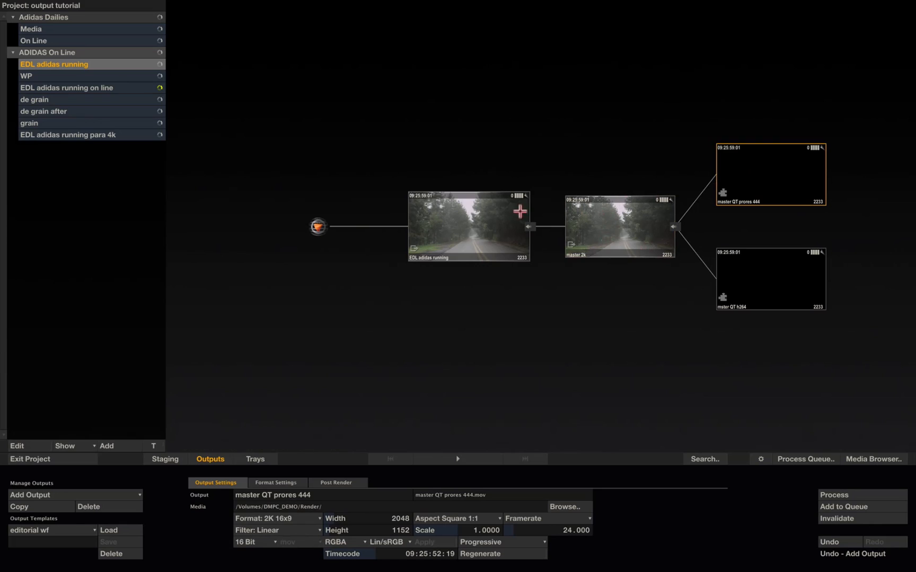
Save the EDL adidas running output tree as an output template named mastering.
{"action": "left_click", "coordinate": [506, 212]}
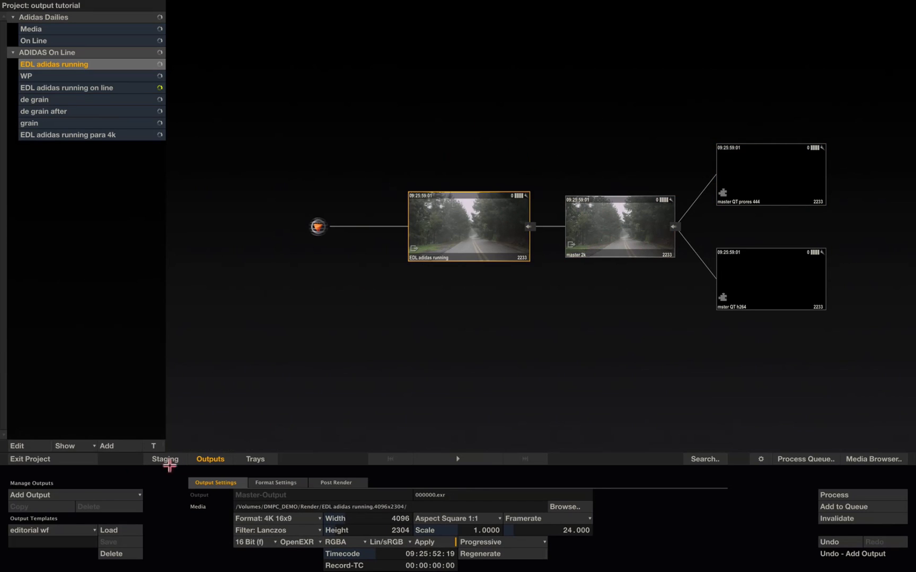
{"action": "left_click", "coordinate": [66, 543]}
{"action": "type", "text": "mastering"}
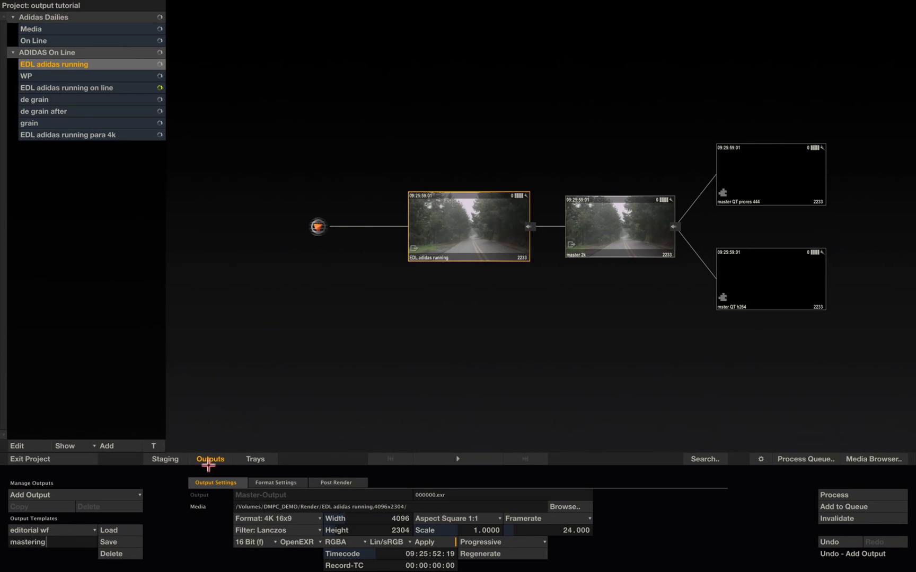
{"action": "left_click", "coordinate": [110, 543]}
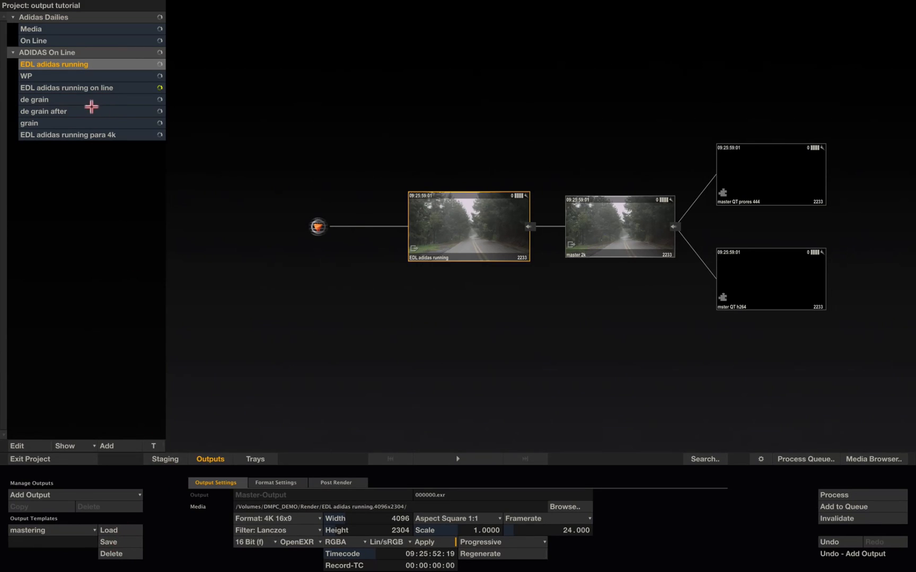
Load the mastering output template into the EDL adidas running on line timeline.
{"action": "left_click", "coordinate": [116, 87]}
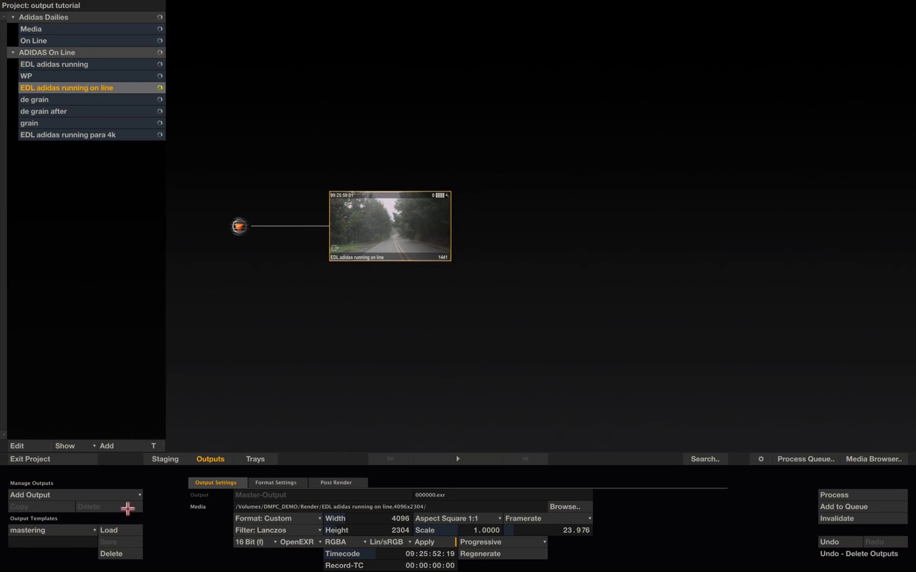
{"action": "left_click", "coordinate": [75, 530]}
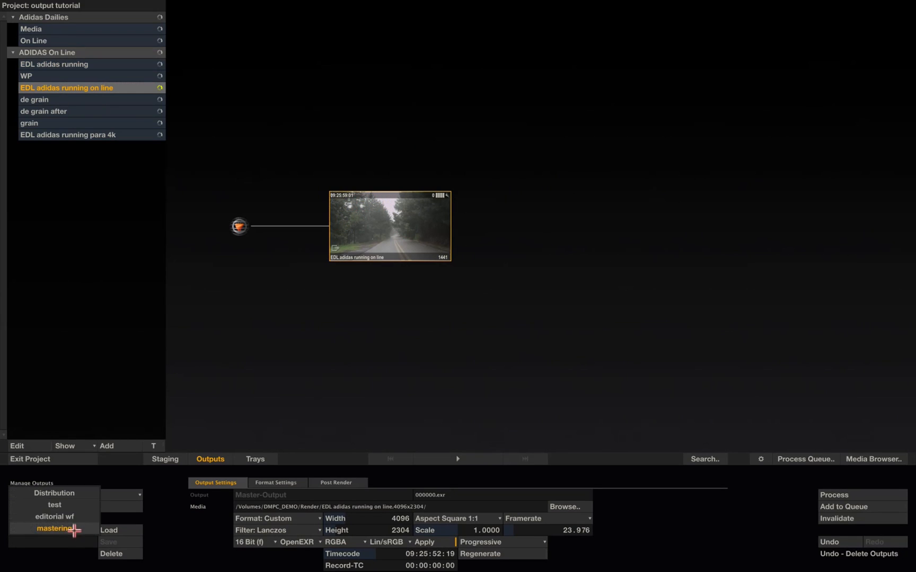
{"action": "left_click", "coordinate": [72, 531]}
{"action": "left_click", "coordinate": [109, 530]}
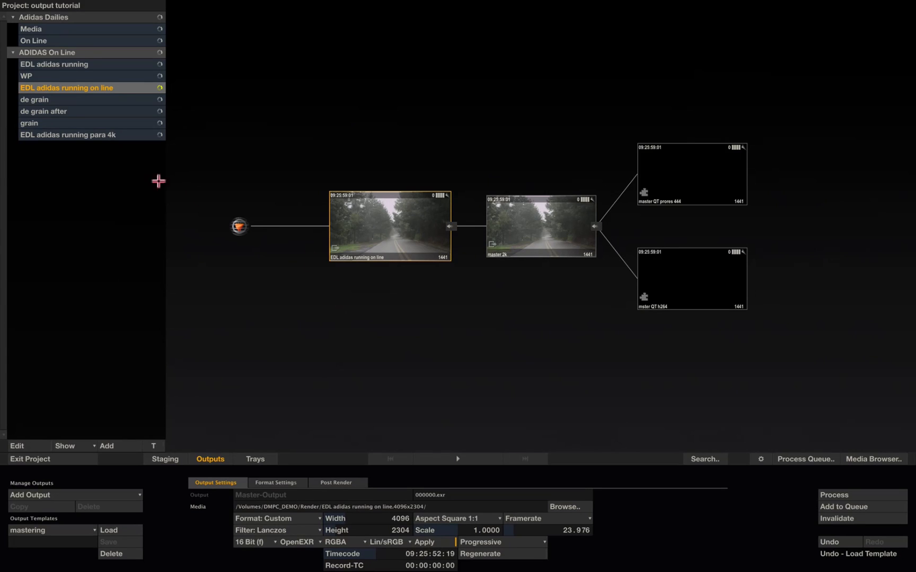
Return to EDL adidas running and switch from its output tree to the timeline view.
{"action": "left_click", "coordinate": [122, 61]}
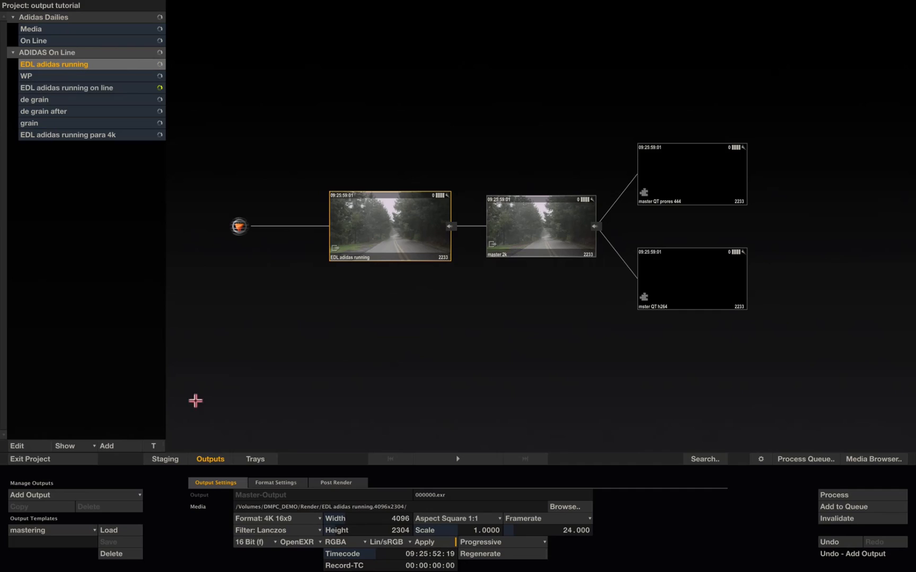
{"action": "left_click", "coordinate": [210, 459]}
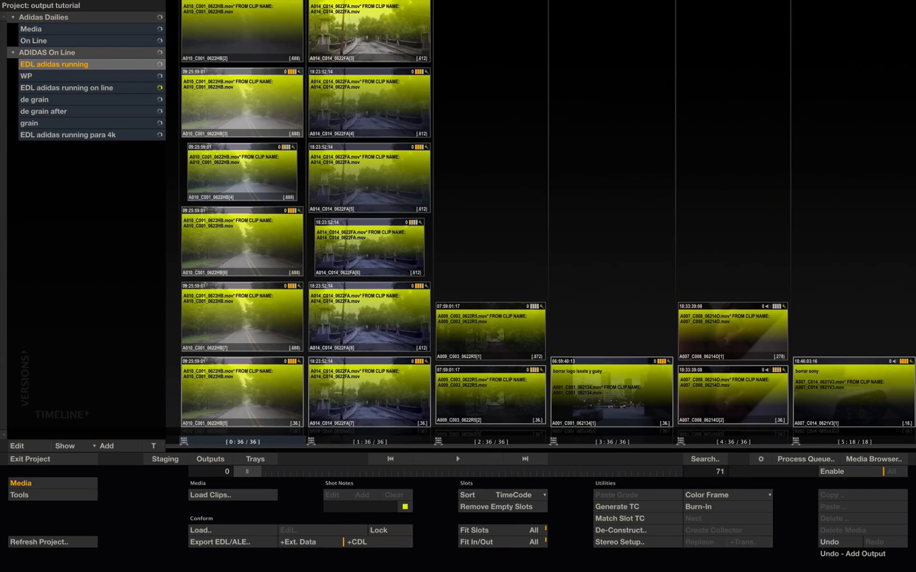